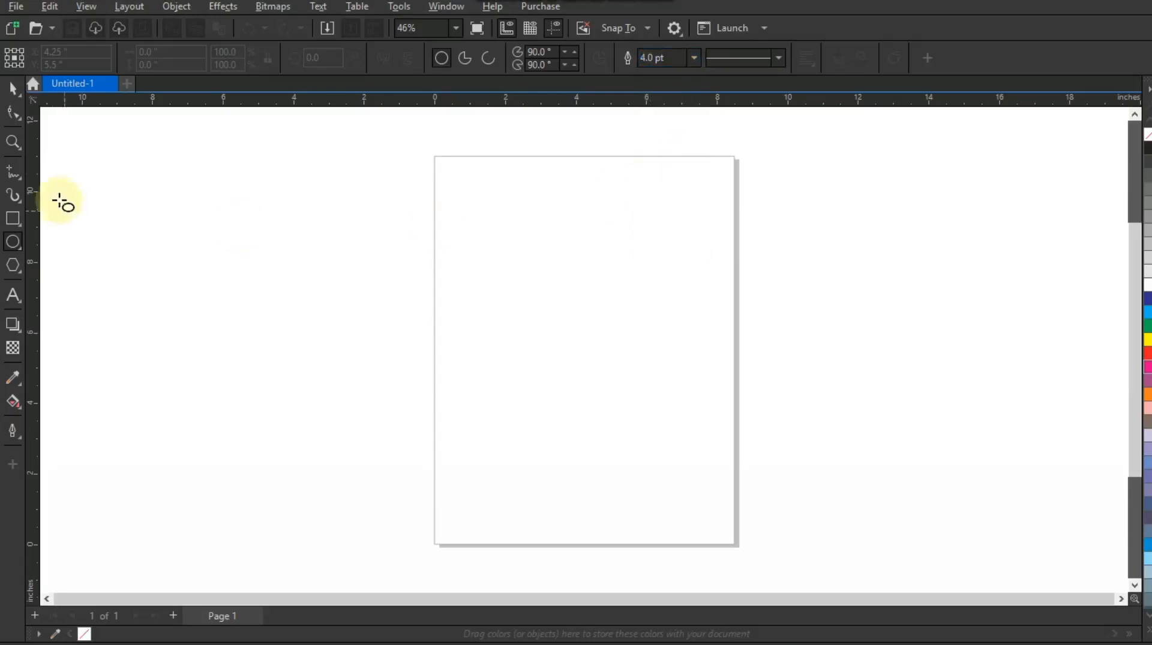
Zoom in on the page and draw a circle about 4.6 inches across with the Ellipse tool
left_click(13, 141)
left_click_drag(408, 170, 777, 454)
left_click(13, 242)
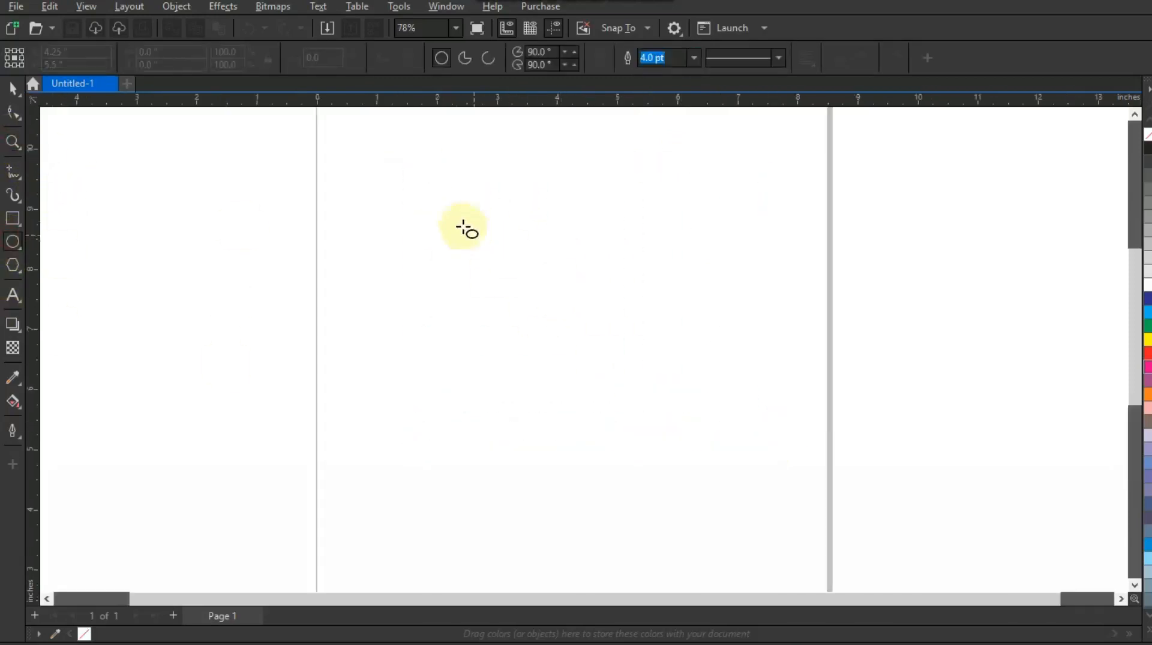
left_click_drag(406, 190, 541, 471)
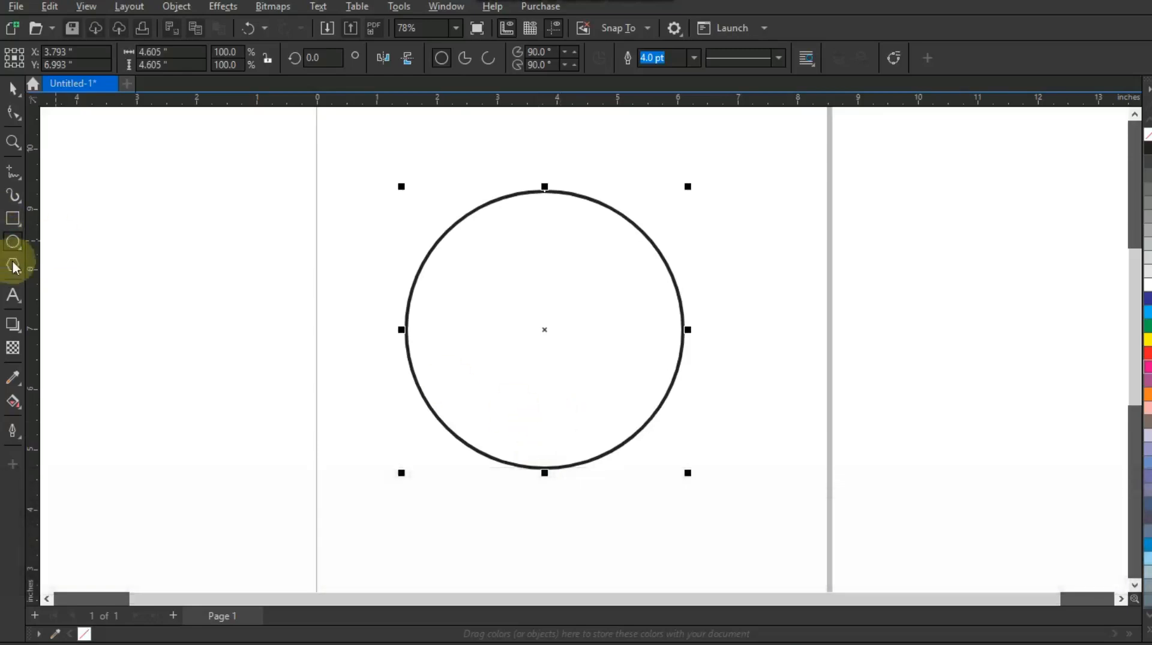
Apply a one-step inside contour to the circle, offset about 0.59 inch inward
left_click(23, 334)
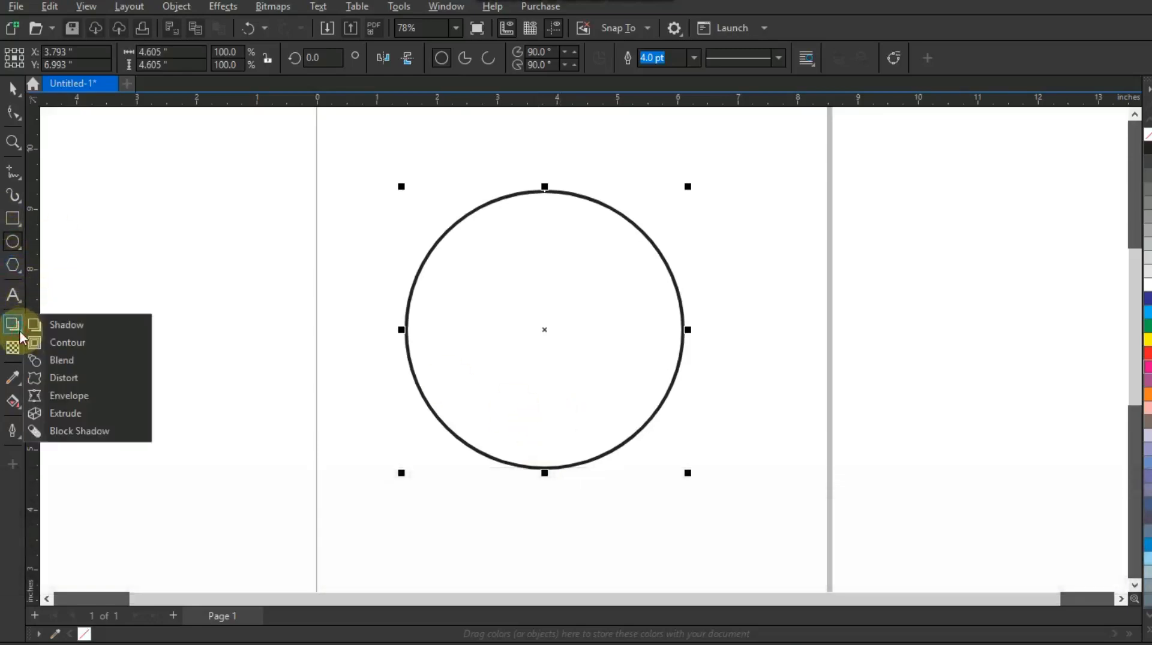
left_click(49, 341)
left_click_drag(543, 193, 544, 229)
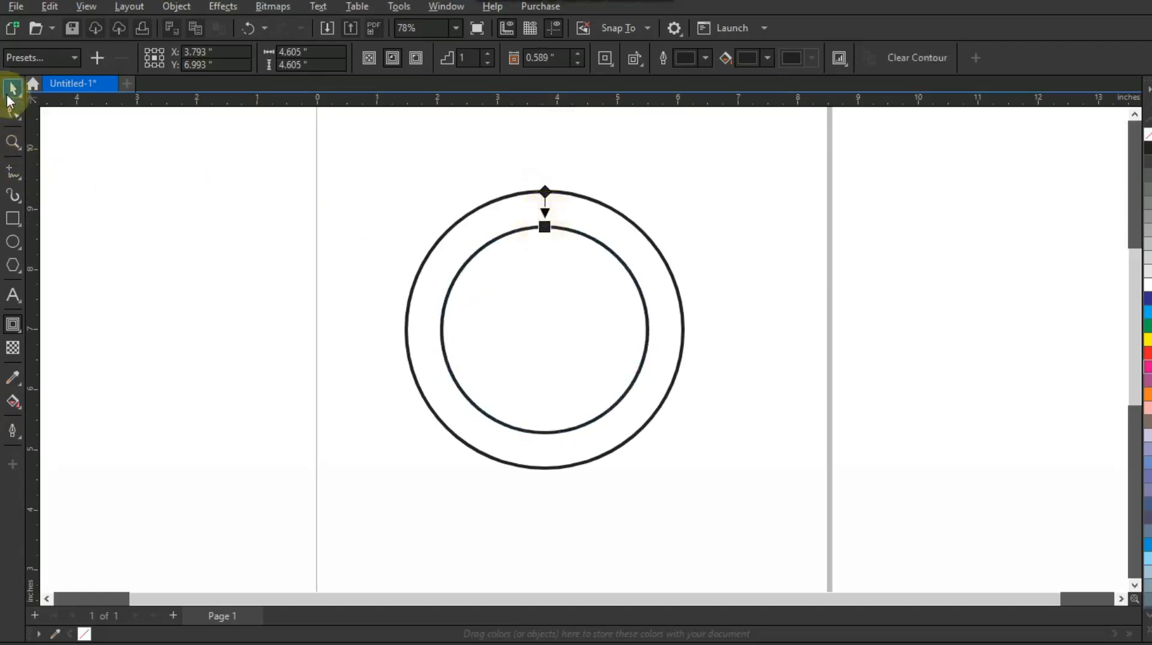
Break the contour apart from the original circle
left_click(12, 89)
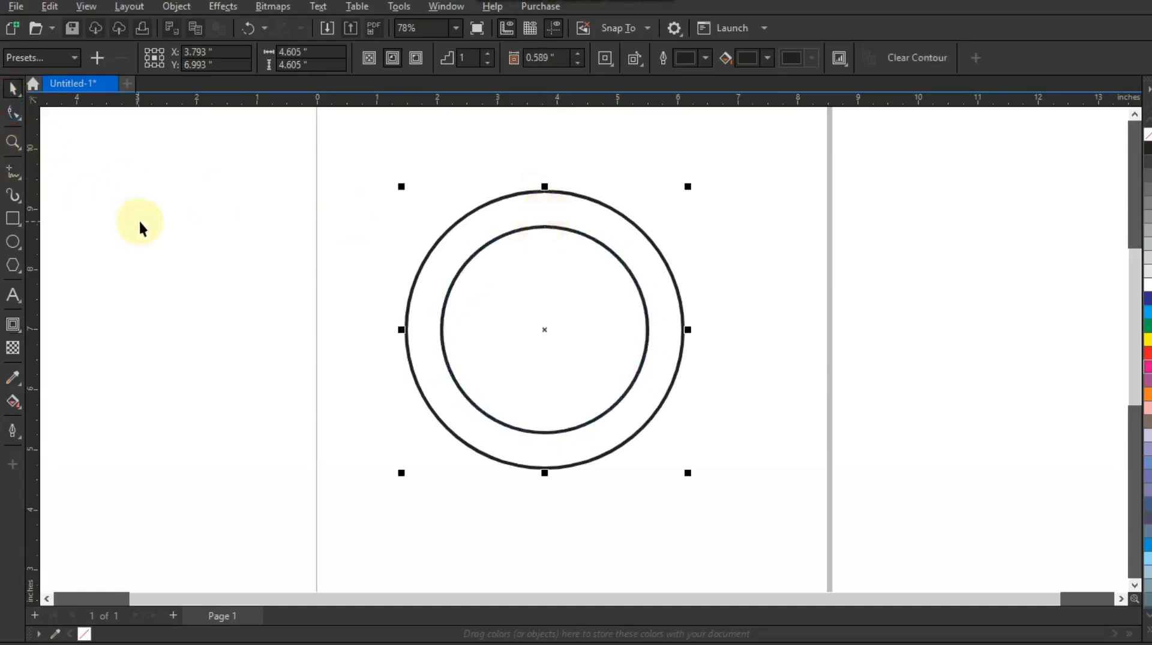
left_click(177, 8)
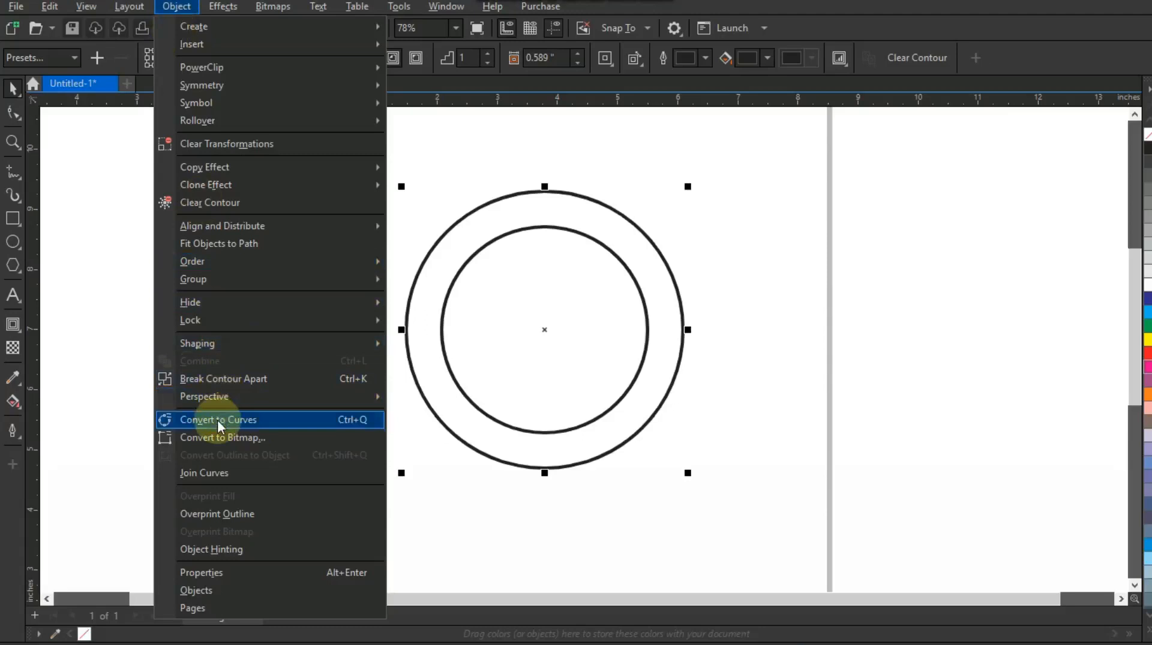
left_click(214, 383)
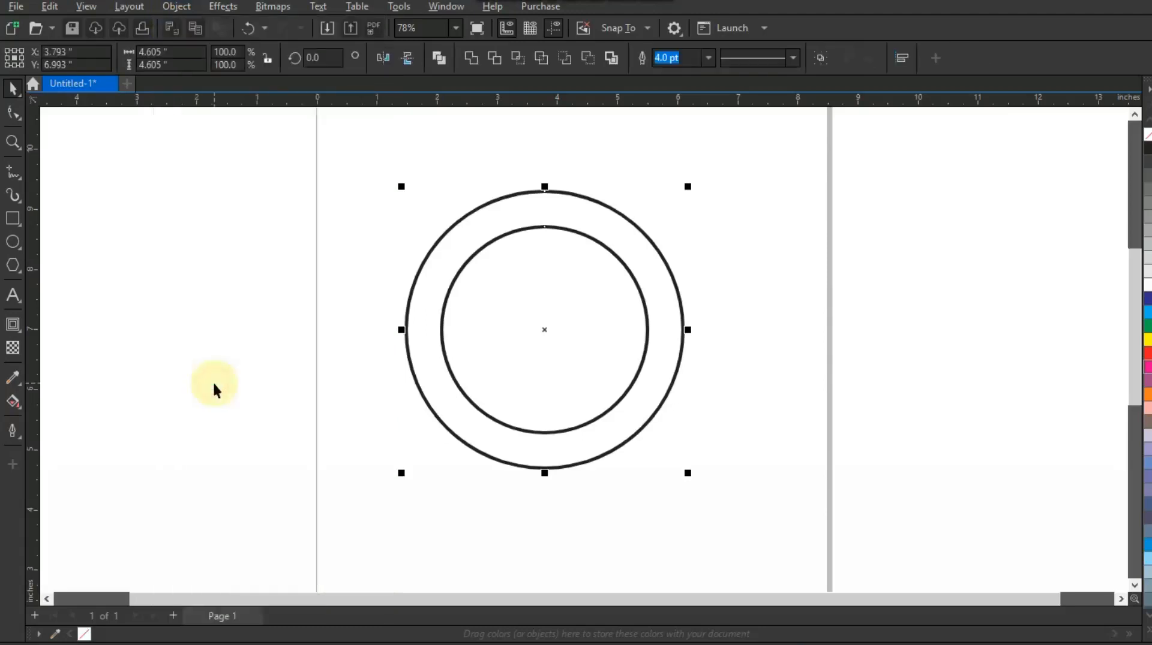
Combine the outer circle and the inner contour circle into a single ring curve
left_click(437, 59)
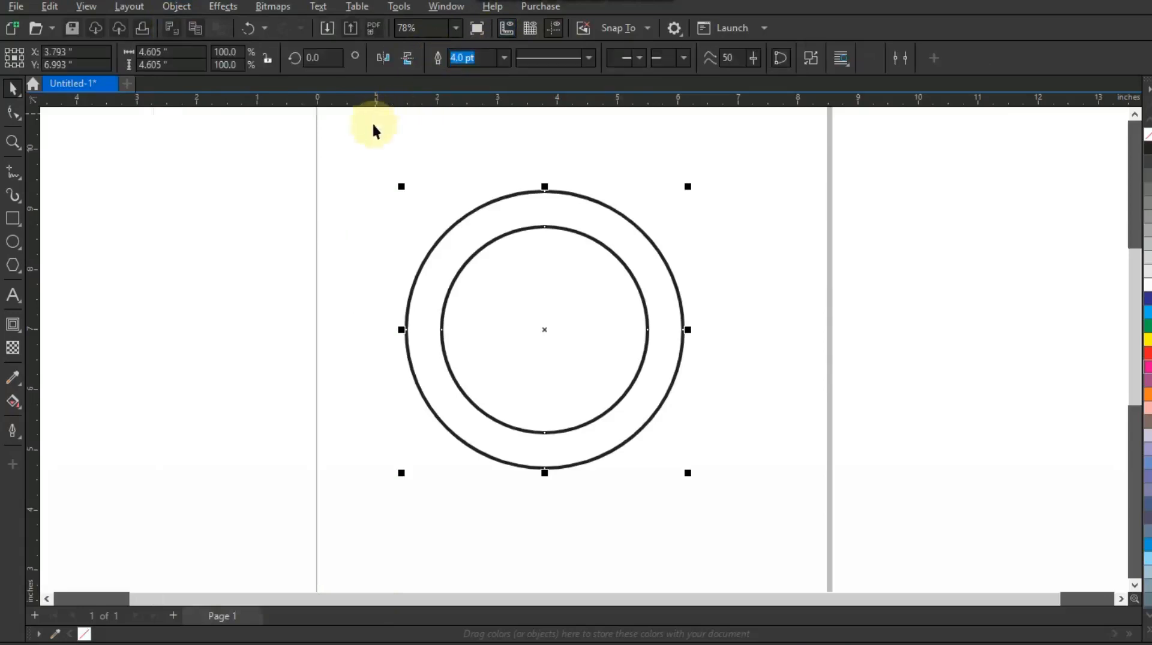
key("ctrl+z")
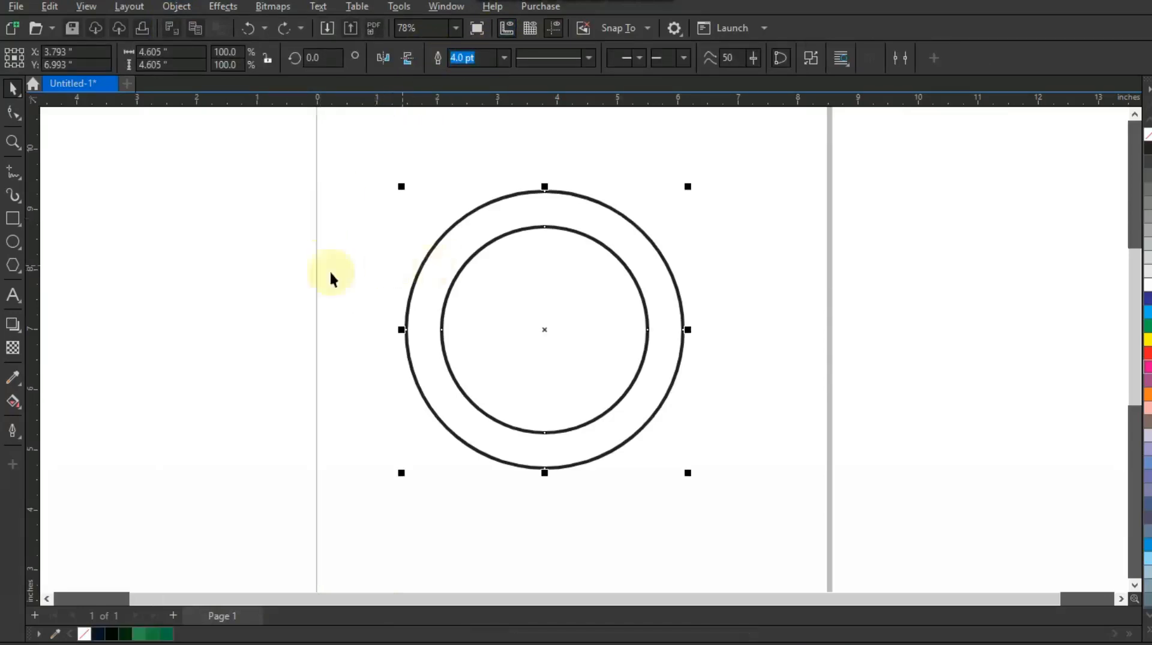
Add a drop shadow to the ring, dragging it from the top edge down to the bottom edge
left_click(21, 333)
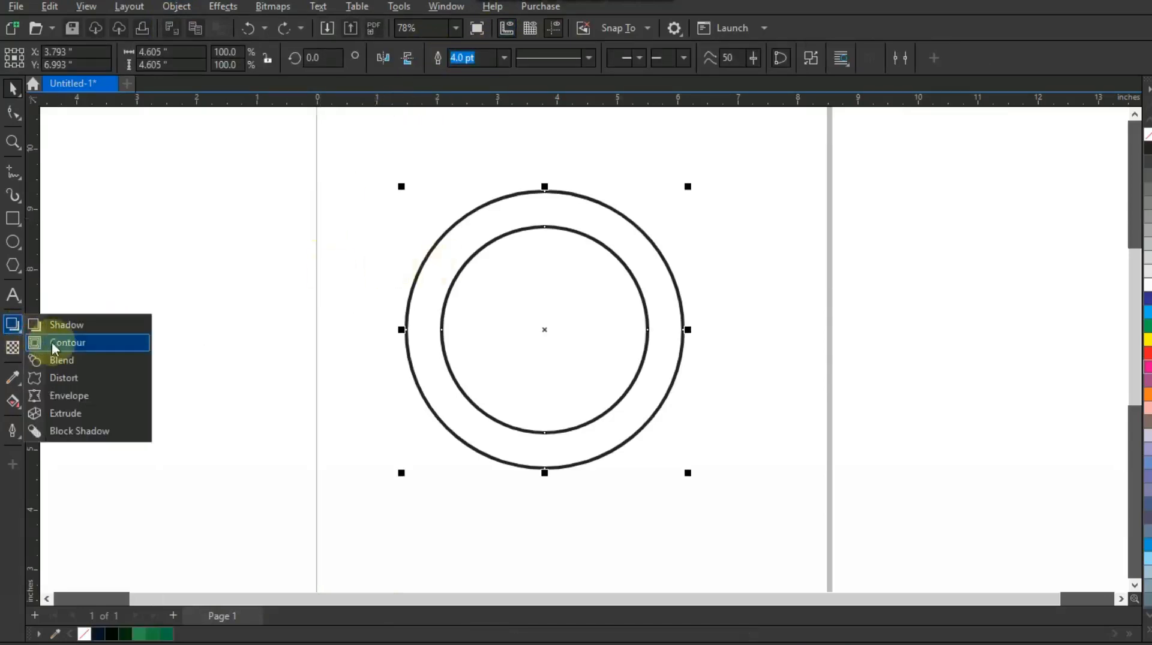
left_click(69, 329)
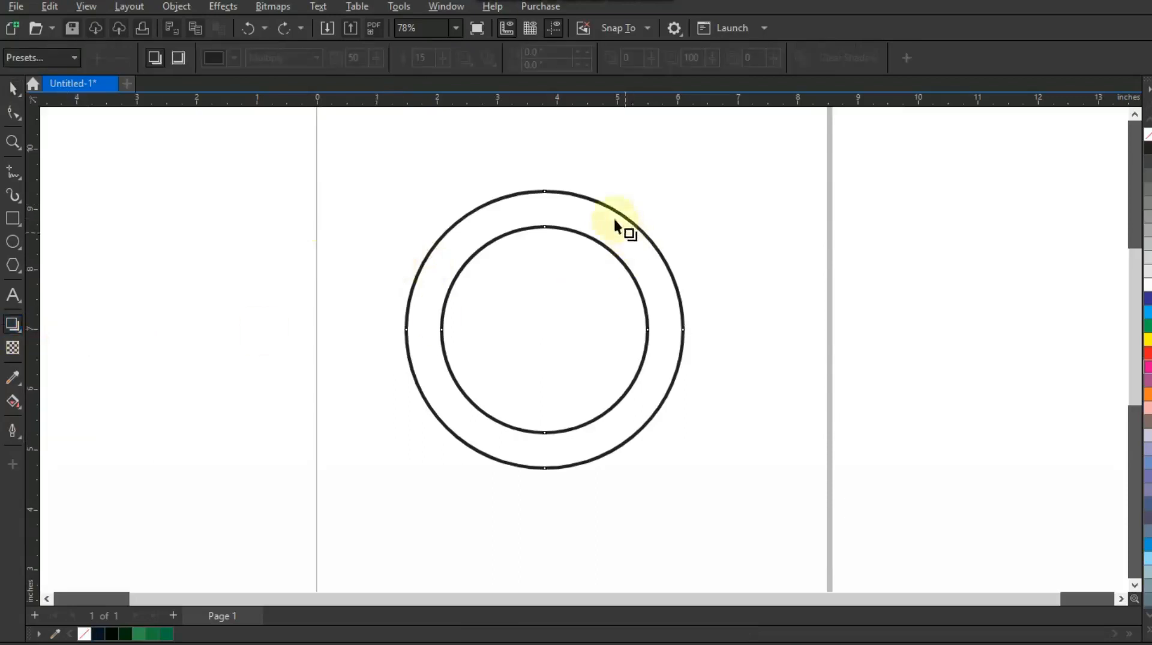
left_click_drag(542, 189, 543, 469)
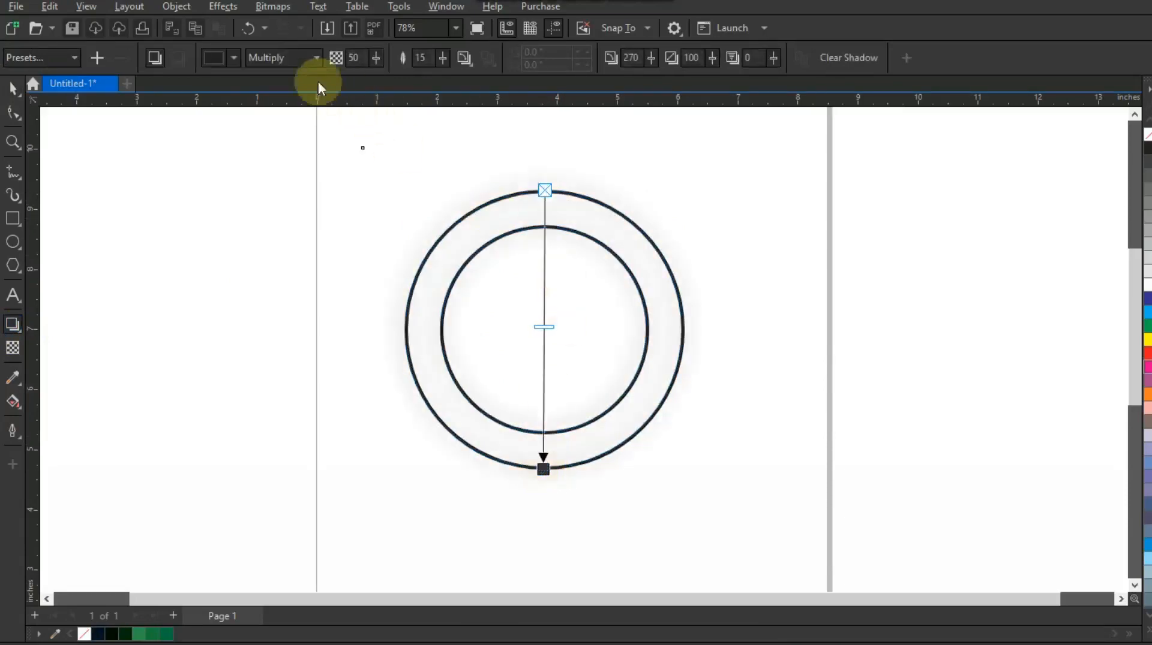
Set the shadow's blend mode to Normal and its colour to dark green (C 89, M 30, Y 100, K 22)
left_click(272, 60)
left_click(257, 76)
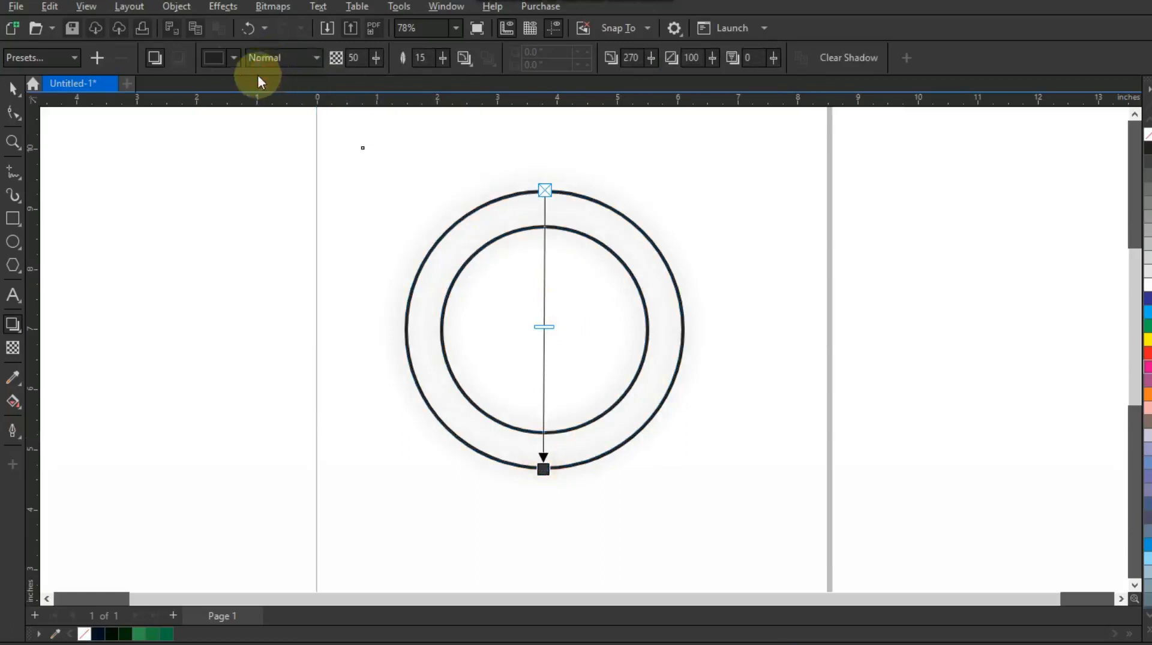
left_click(220, 62)
left_click(219, 90)
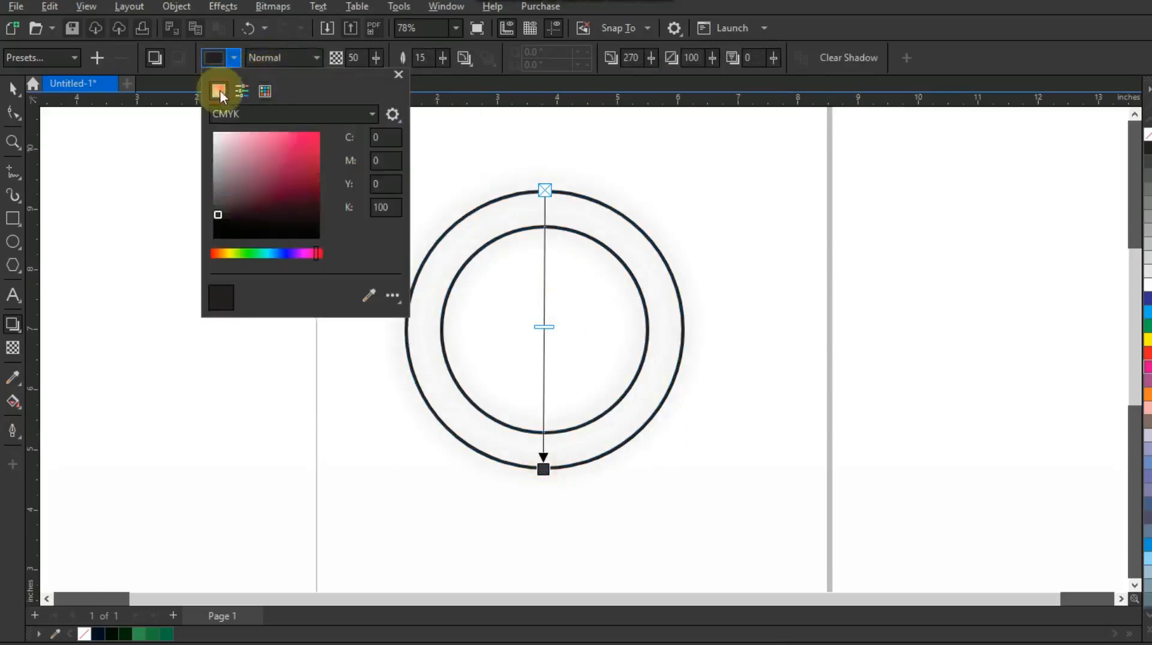
left_click_drag(313, 254, 249, 257)
mouse_move(298, 166)
left_mouse_down()
mouse_move(312, 159)
mouse_move(314, 200)
mouse_move(316, 190)
left_mouse_up()
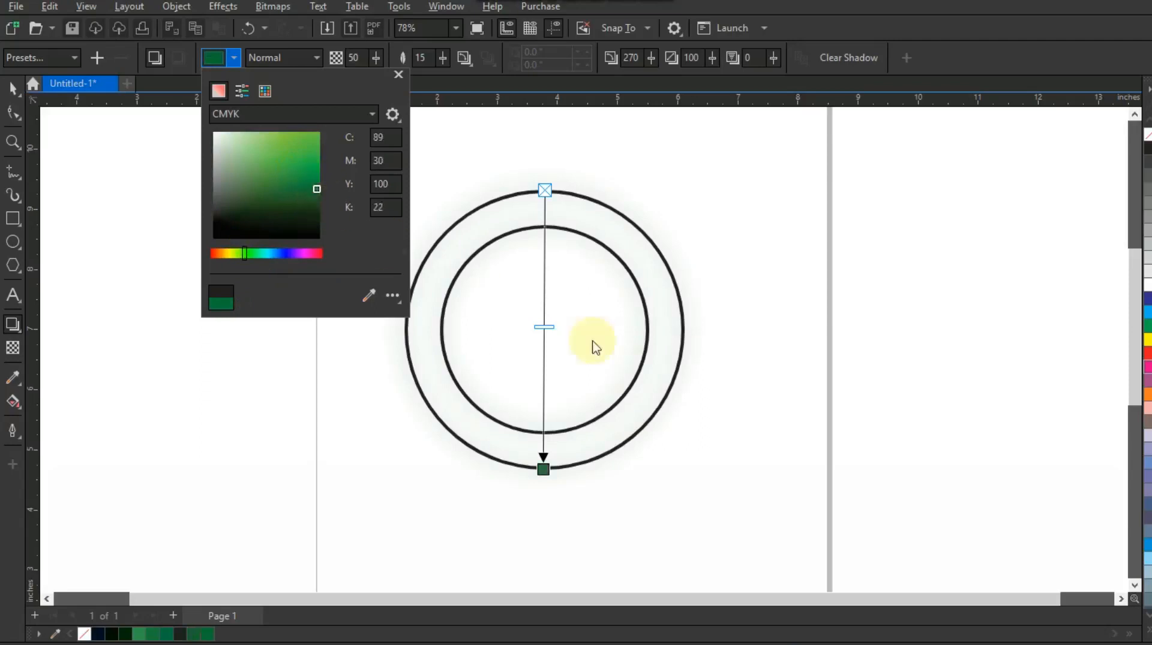
Raise the shadow opacity to about 89 and set the feathering direction to Outside
left_click_drag(547, 326, 551, 434)
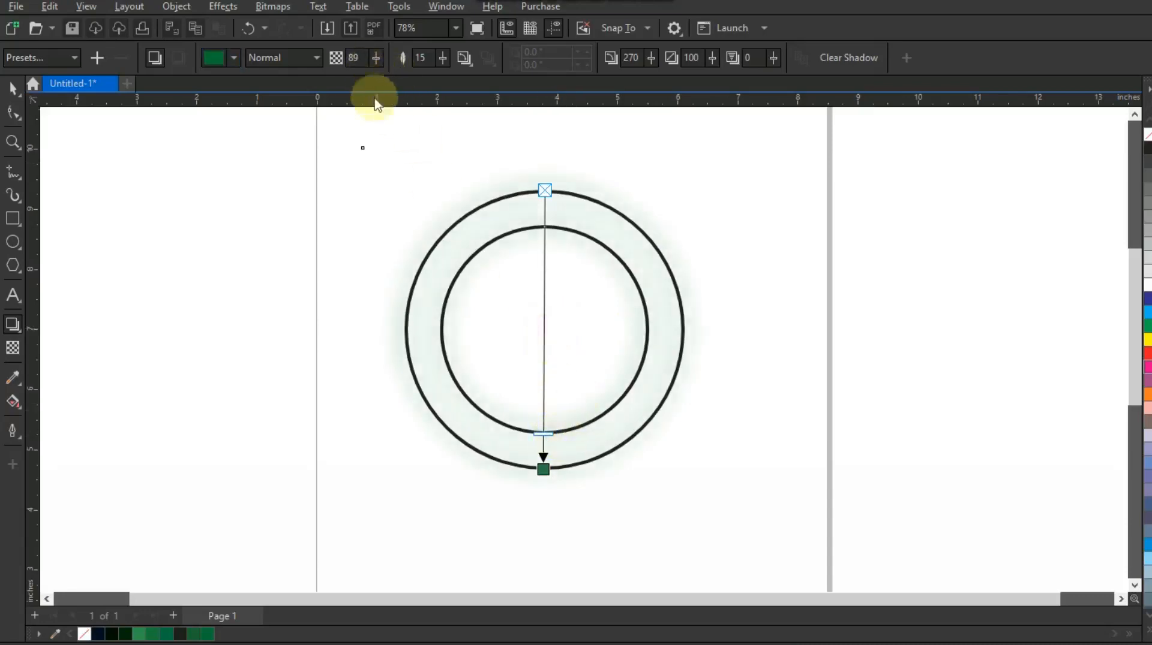
left_click(470, 66)
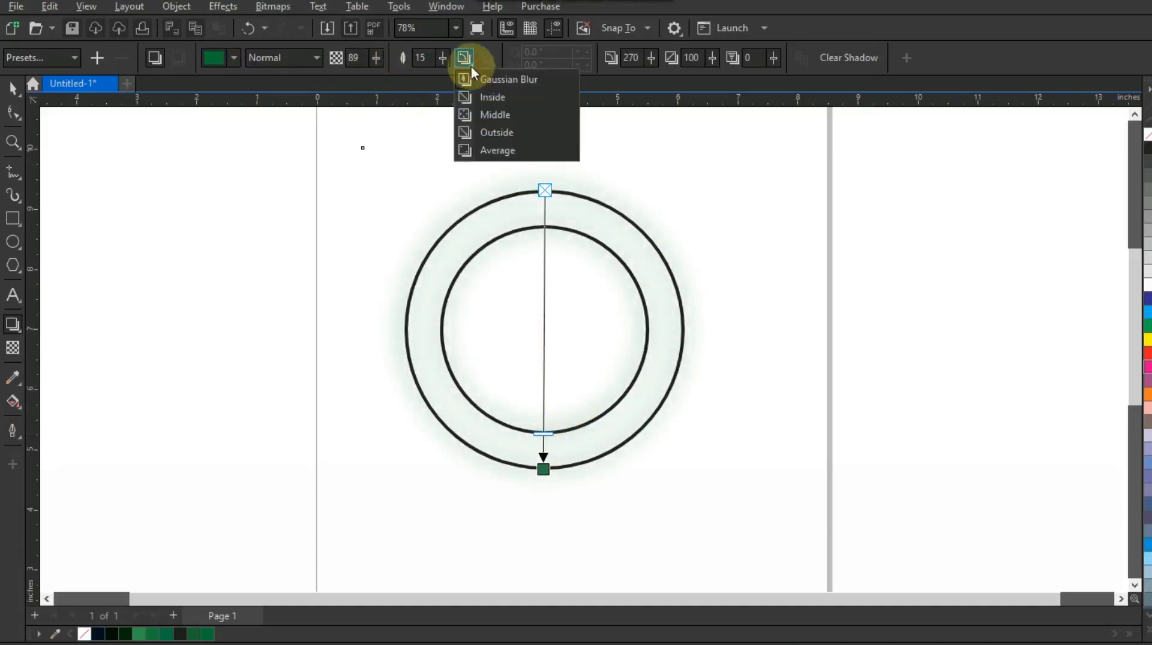
left_click(465, 139)
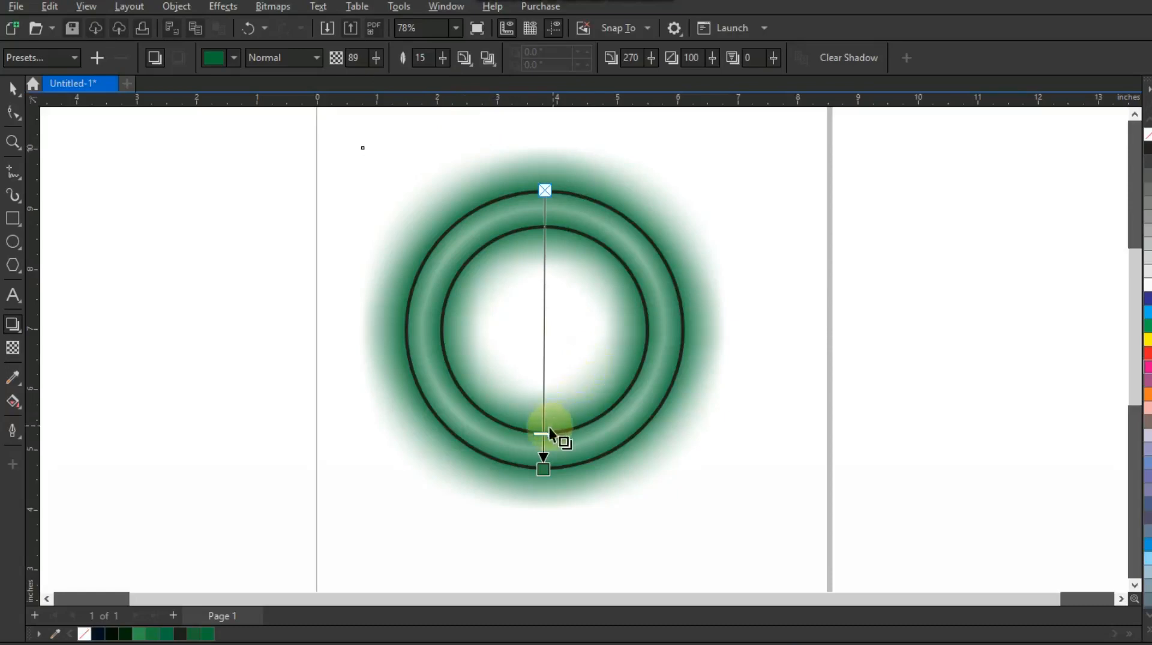
Increase the shadow opacity to about 97 and set the shadow feathering to 6
left_click_drag(548, 433, 546, 450)
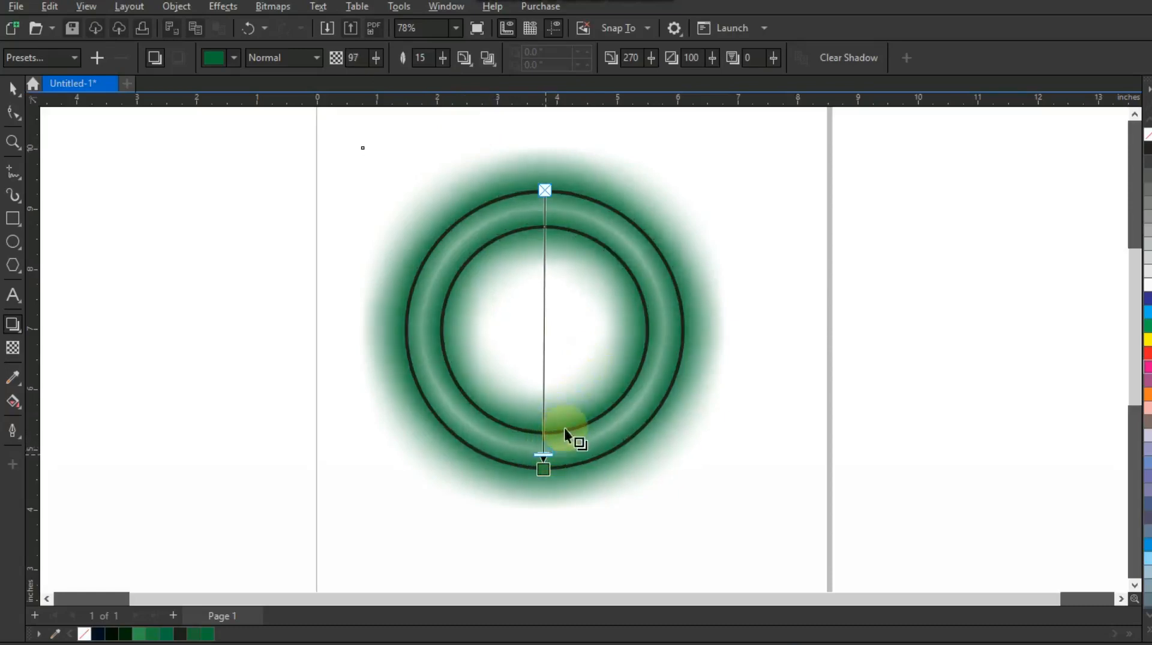
left_click(423, 58)
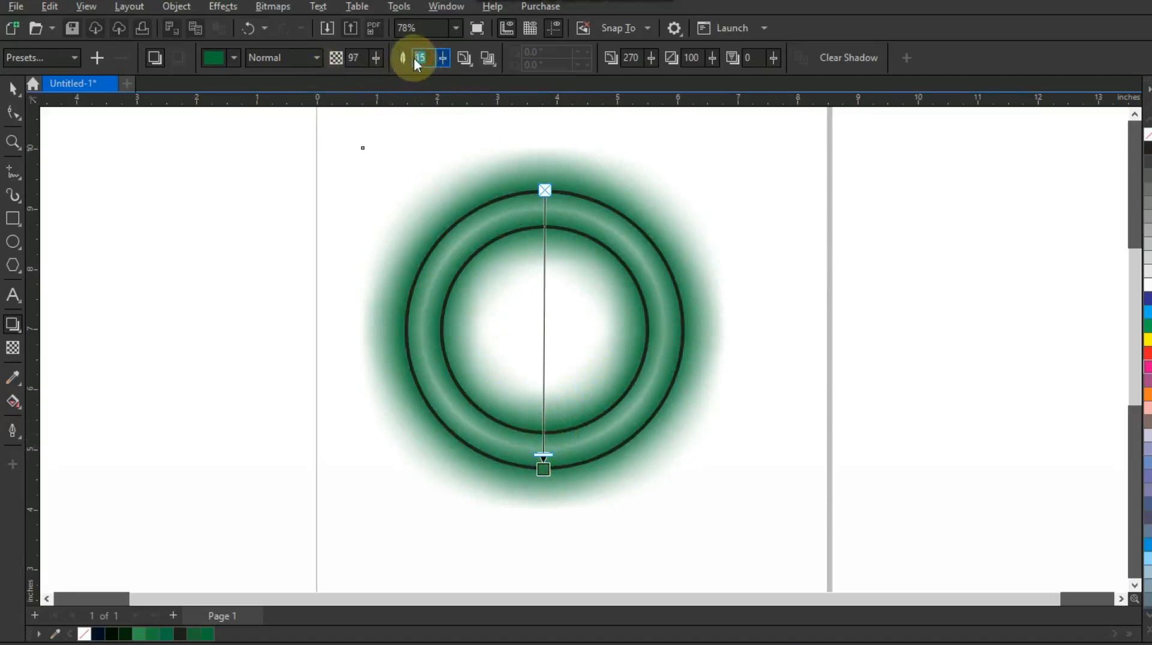
type("7")
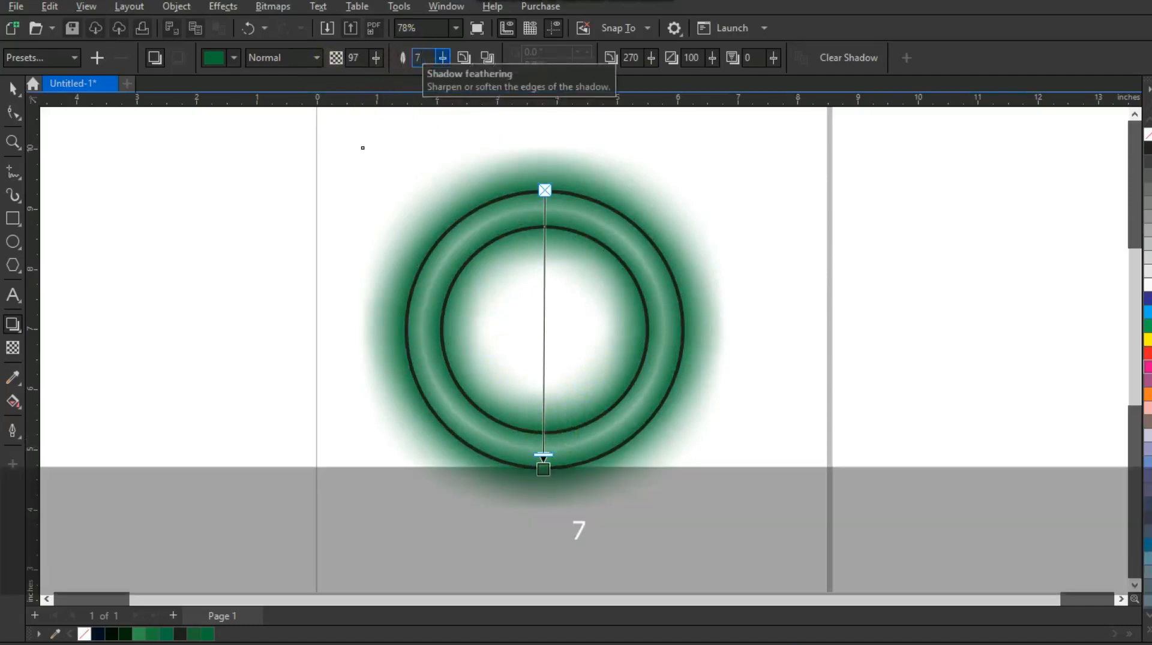
key("Return")
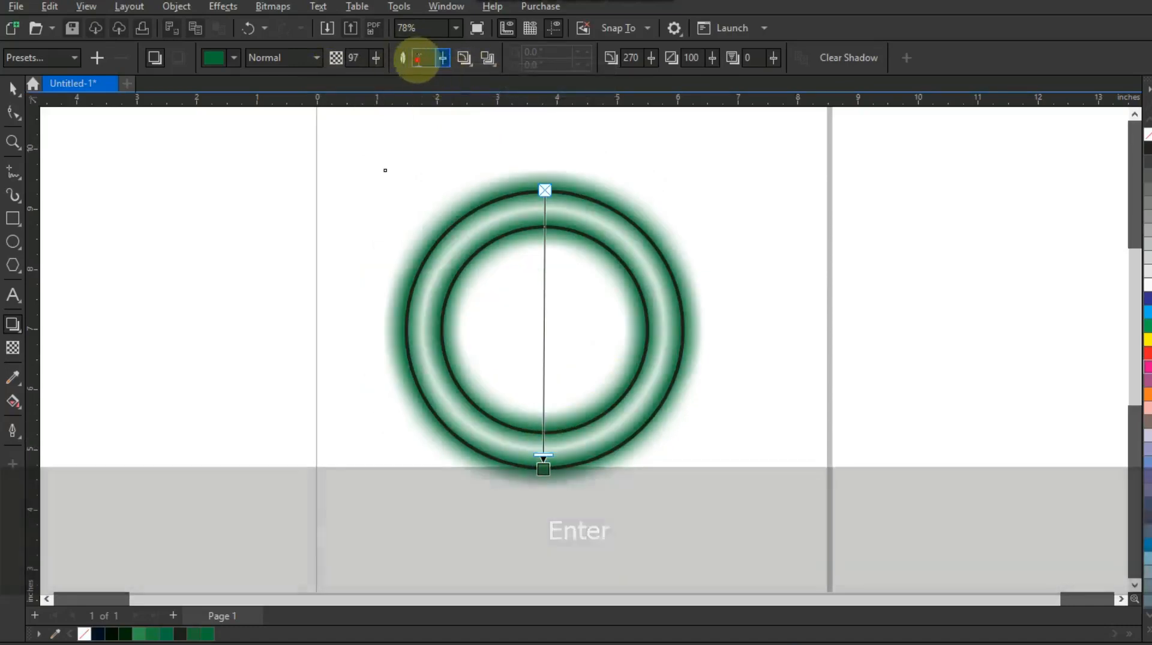
key("Right")
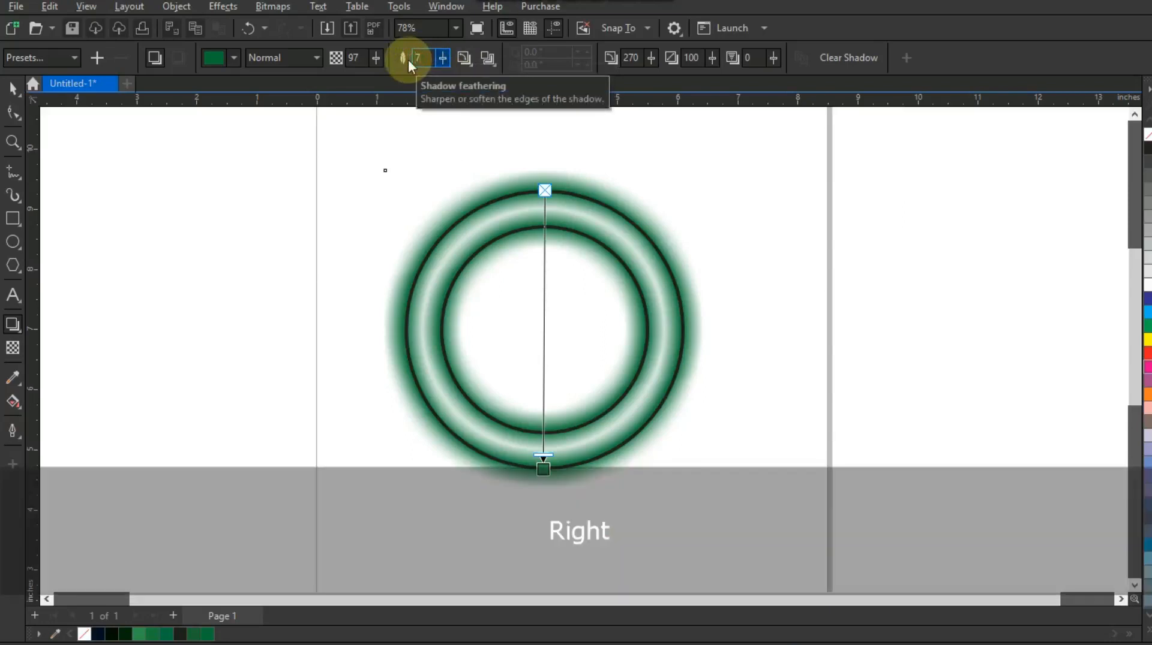
key("BackSpace")
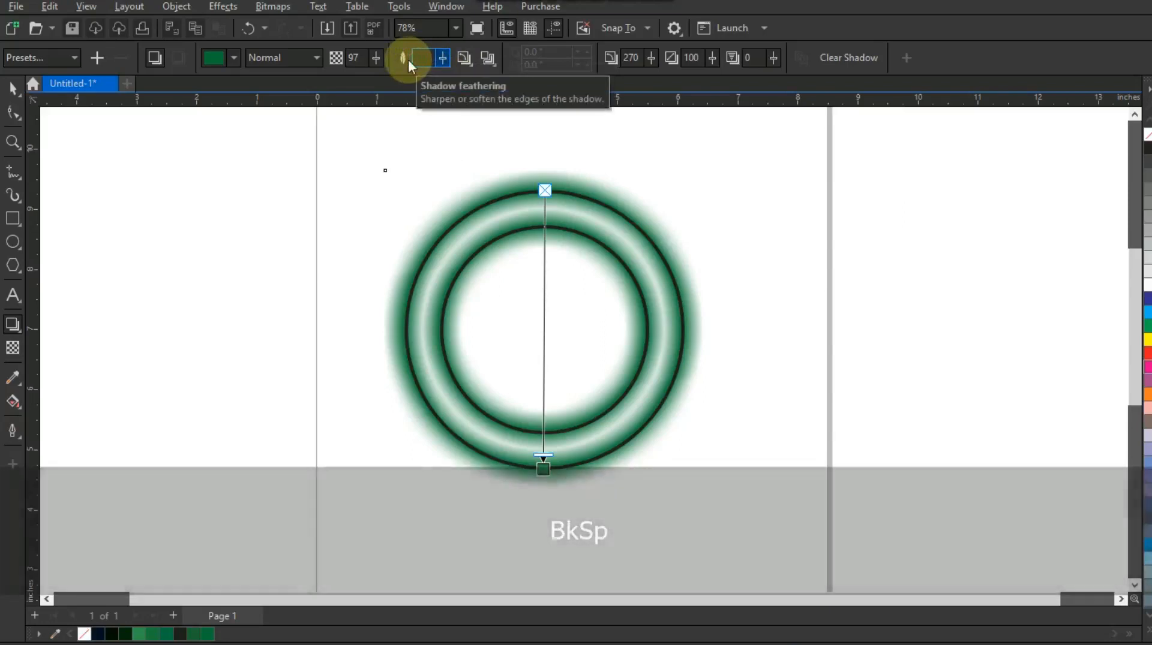
type("6")
key("Return")
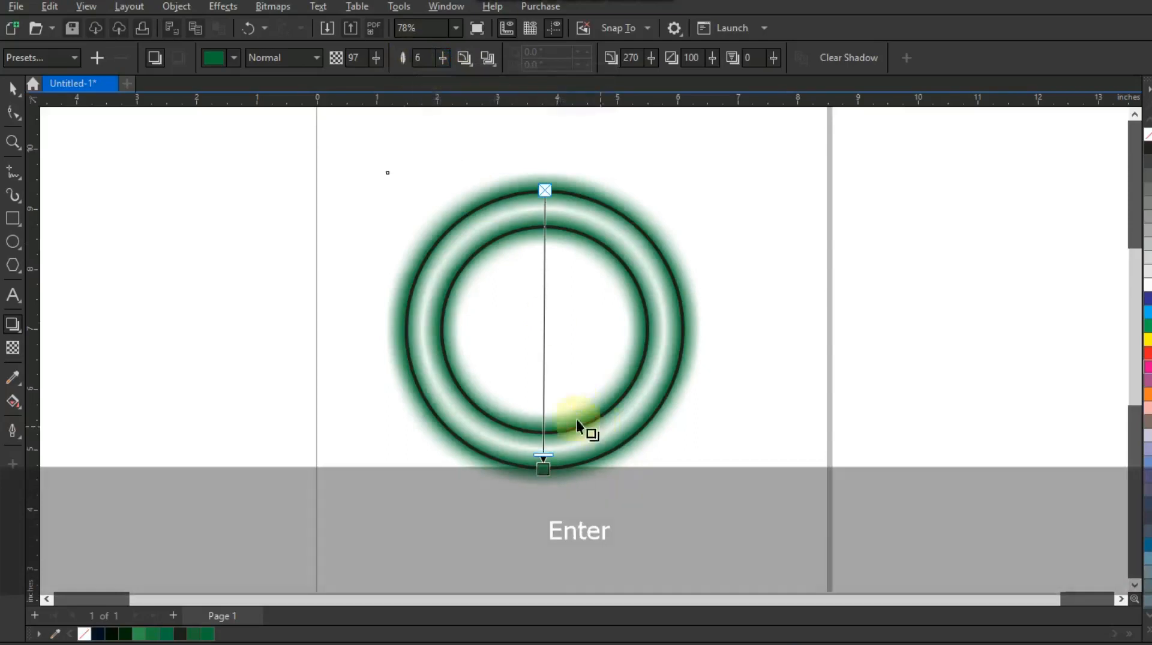
Break the drop shadow apart from the ring and send the shadow object to the back
left_click(189, 13)
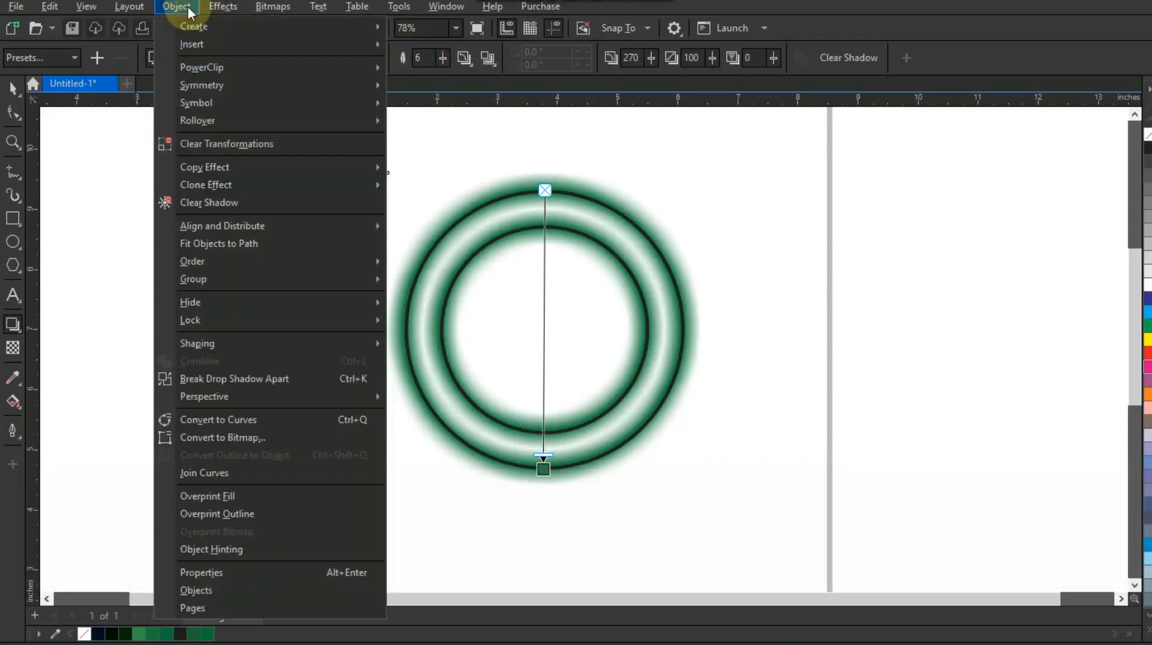
left_click(215, 381)
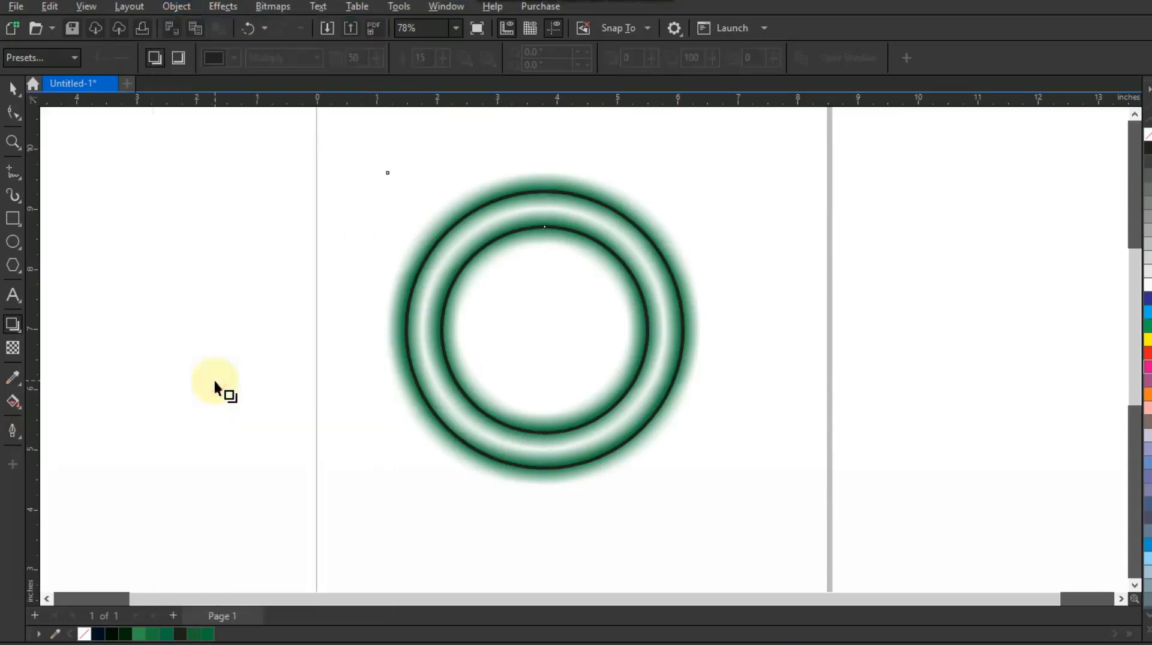
left_click(11, 90)
left_click(607, 184)
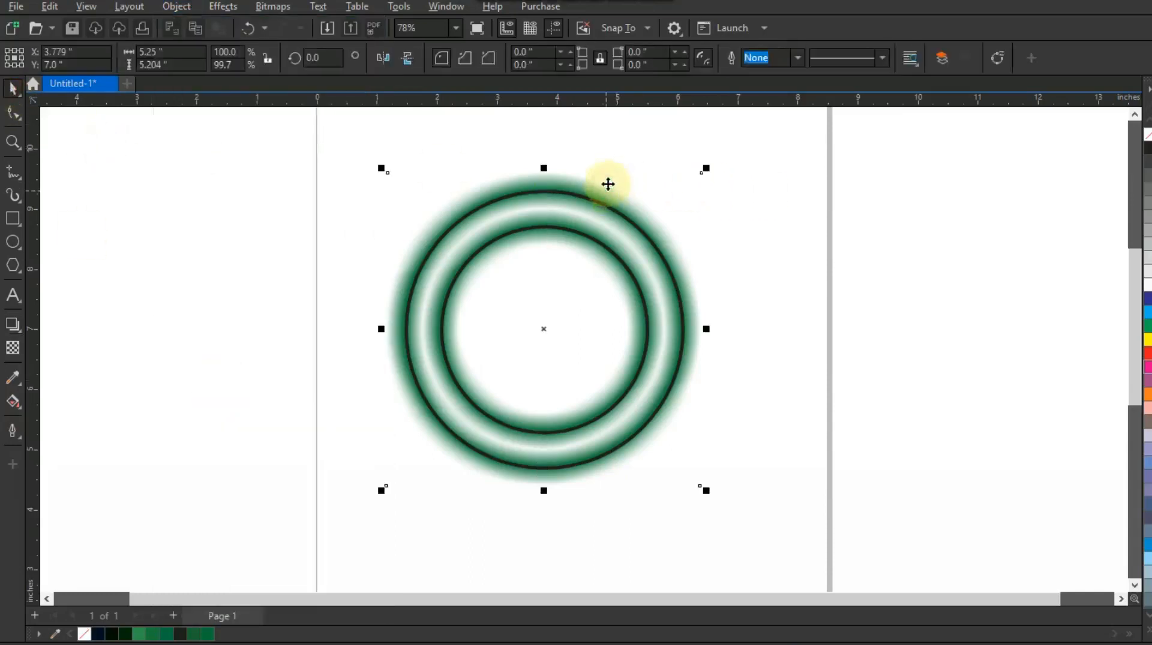
key("shift")
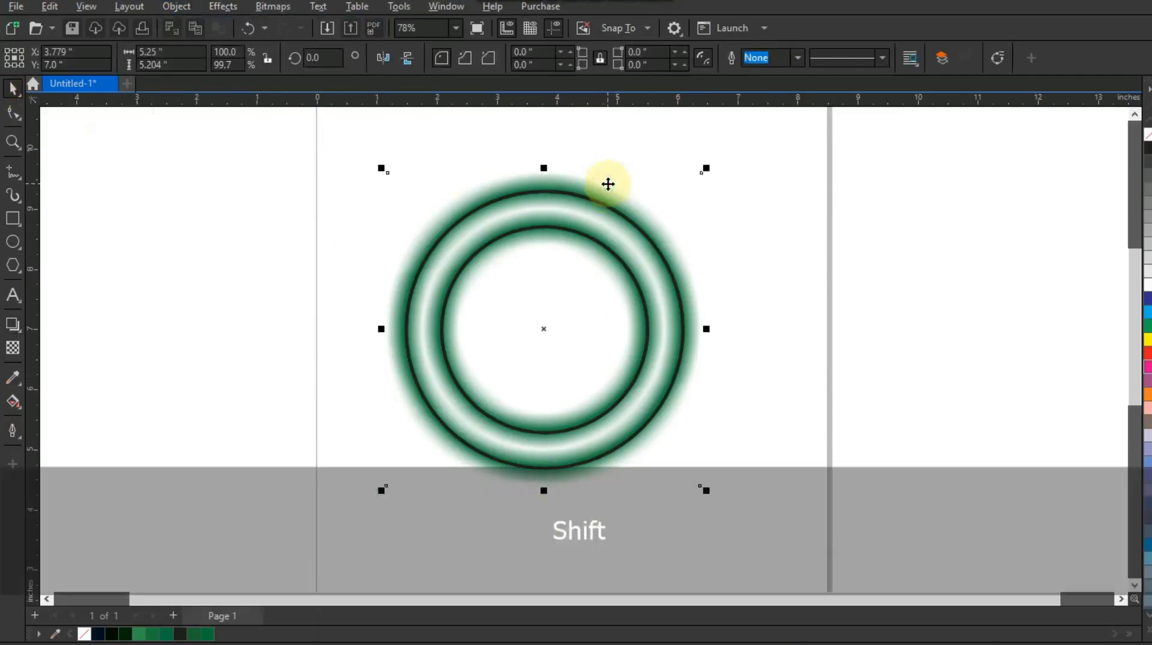
key("shift+Page_Down")
key("Escape")
PowerClip the shadow inside the ring and fill the ring with a yellow-green colour
left_click(602, 193)
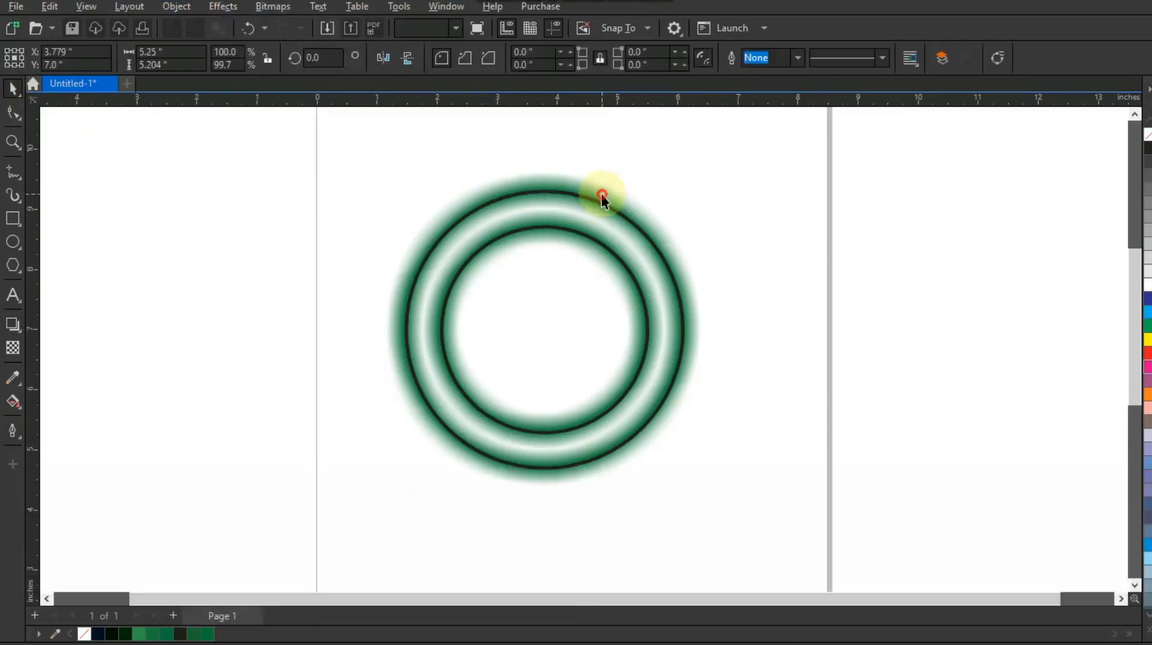
right_click(602, 195)
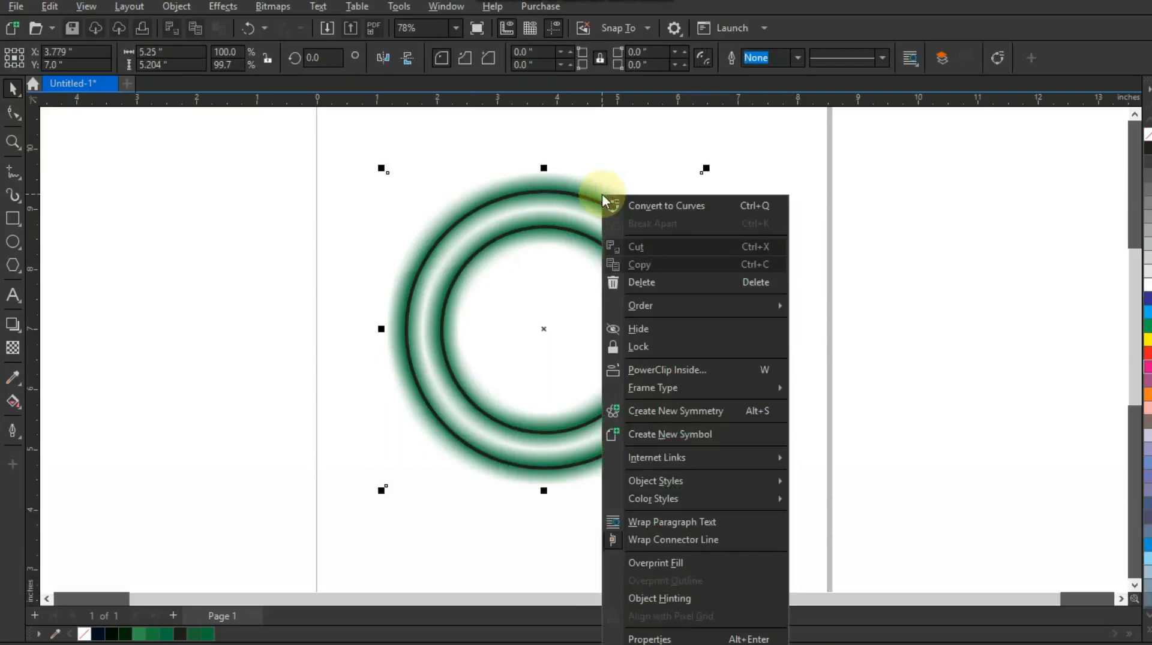
left_click(665, 370)
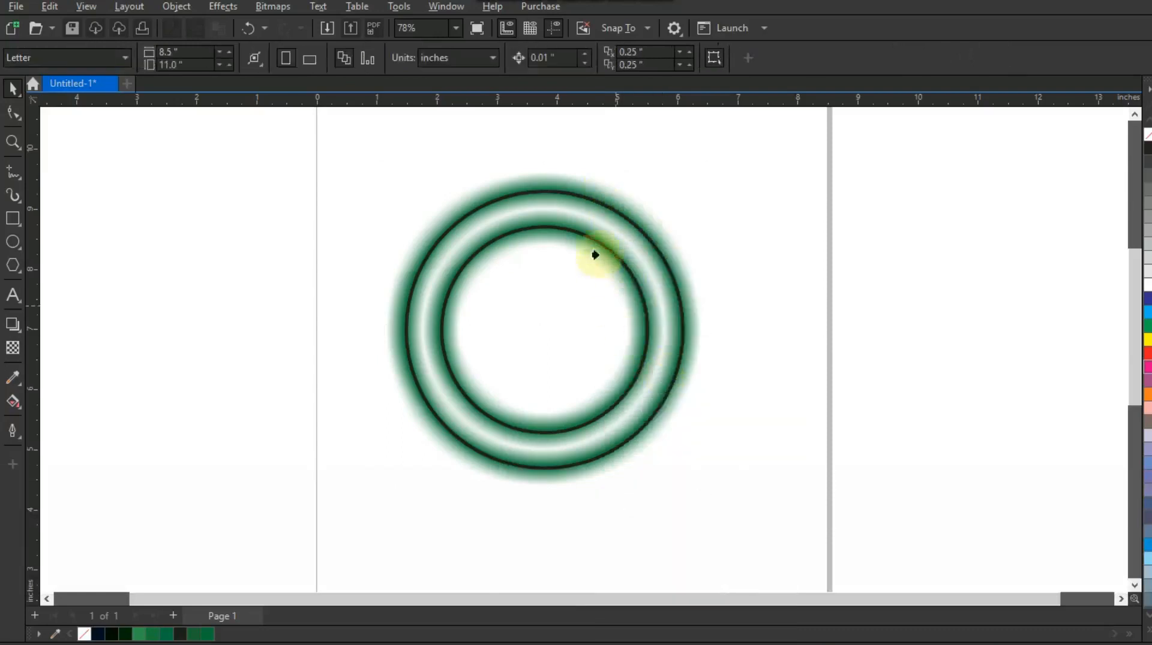
left_click(596, 204)
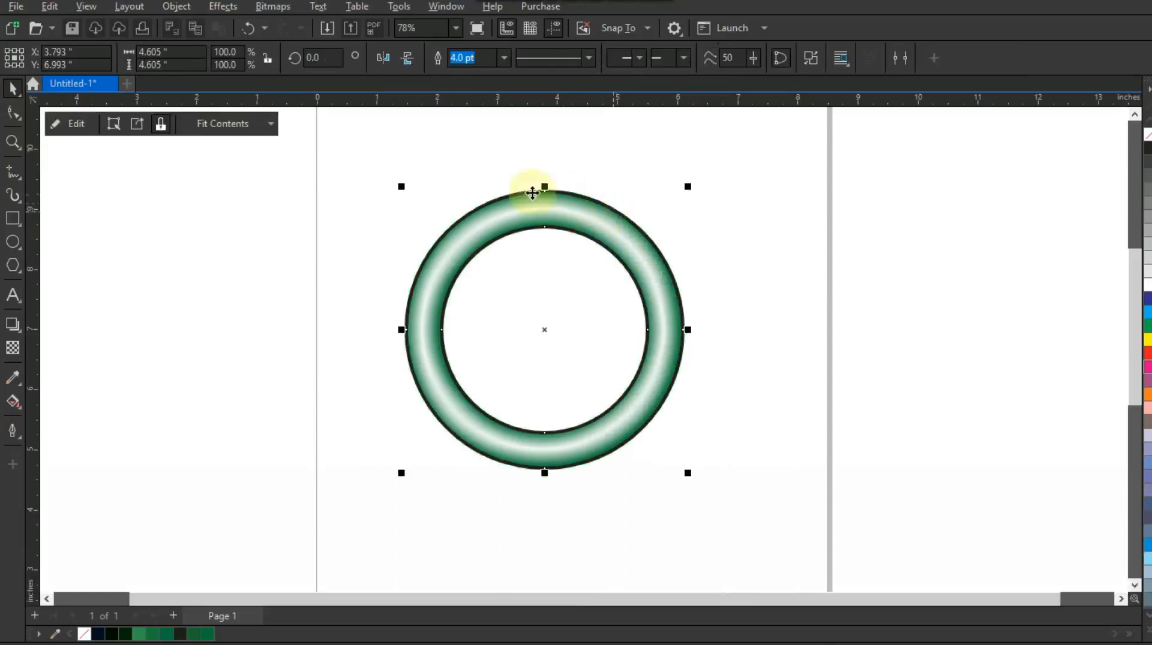
left_click(1147, 634)
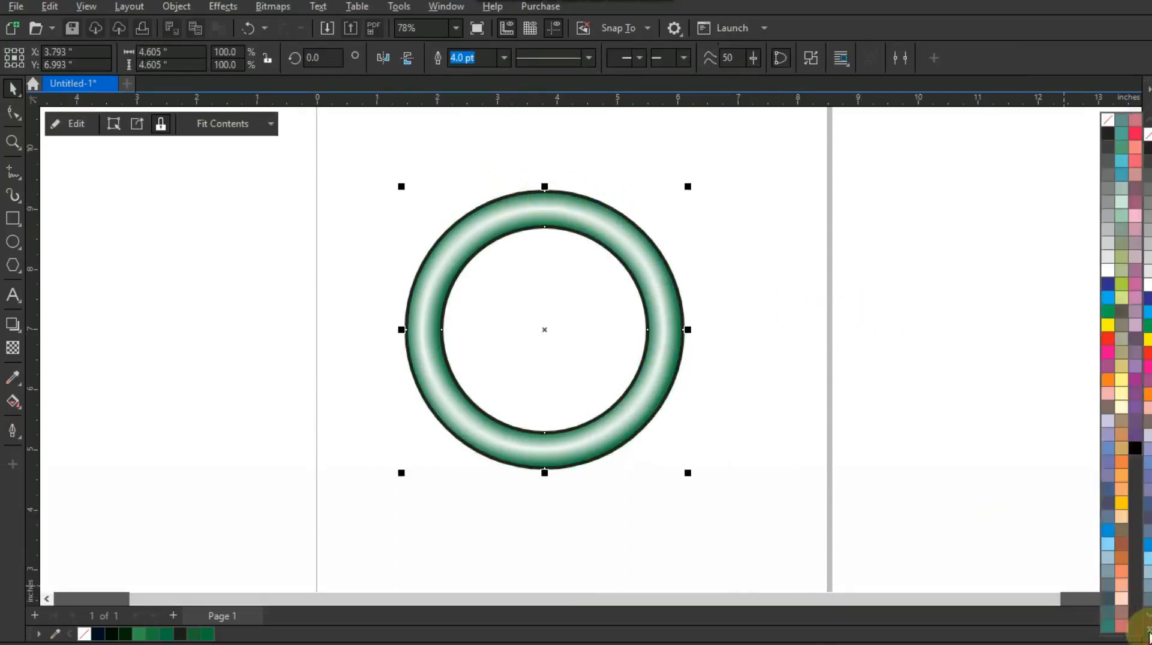
left_click(1123, 292)
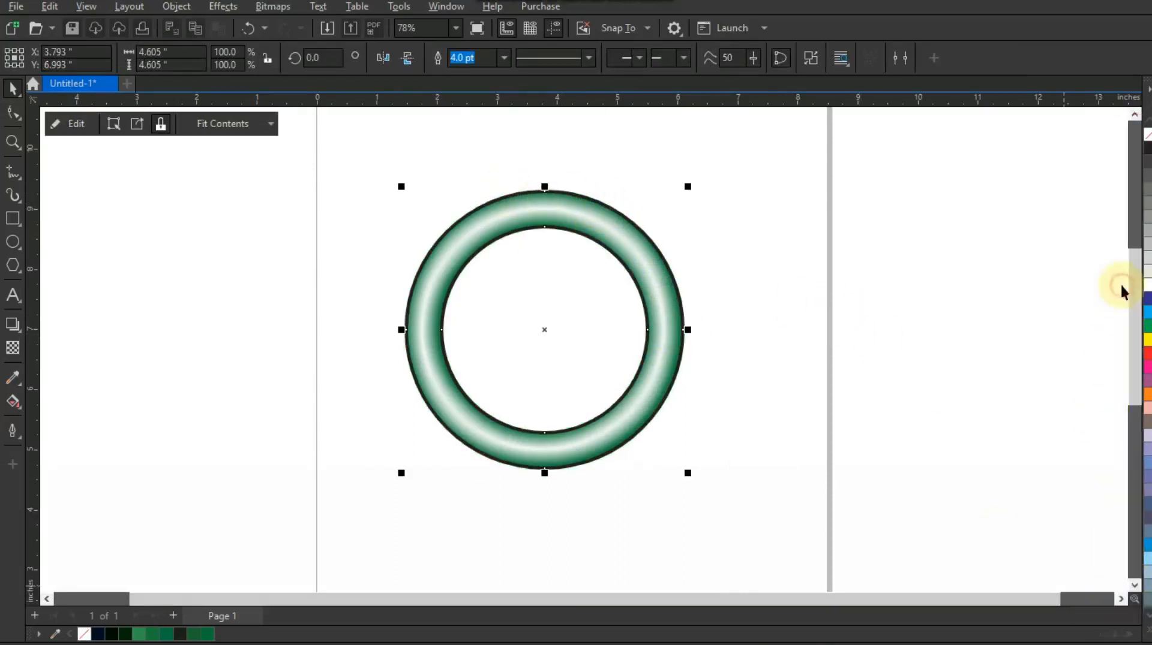
Remove the ring's outline and deselect it
right_click(84, 634)
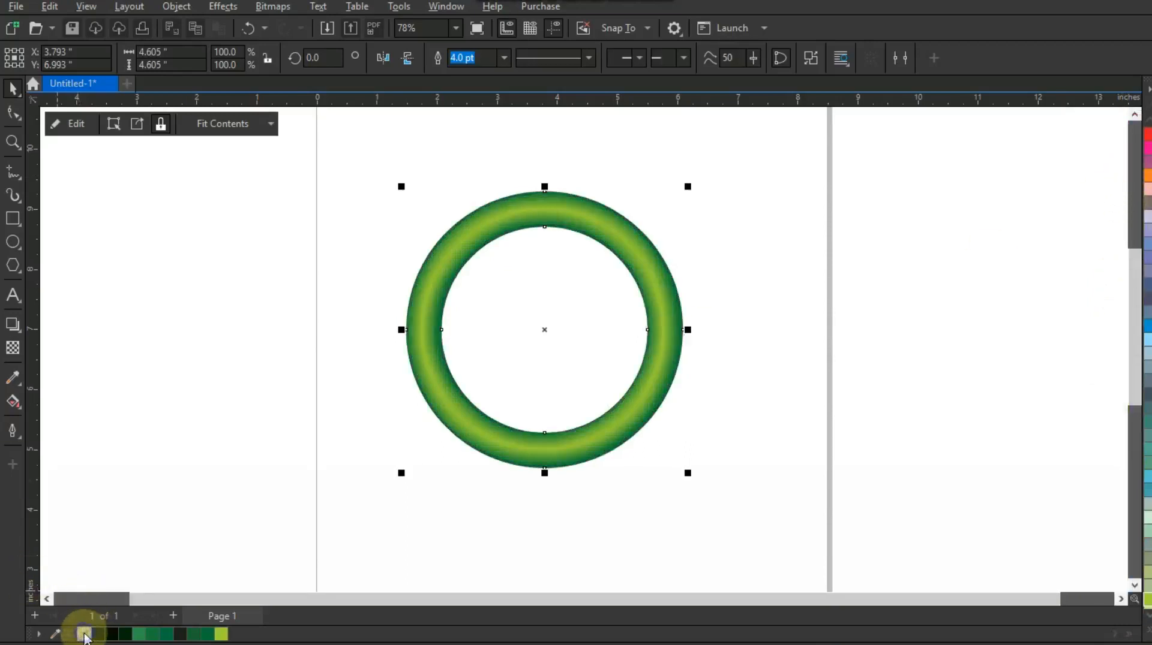
left_click(186, 392)
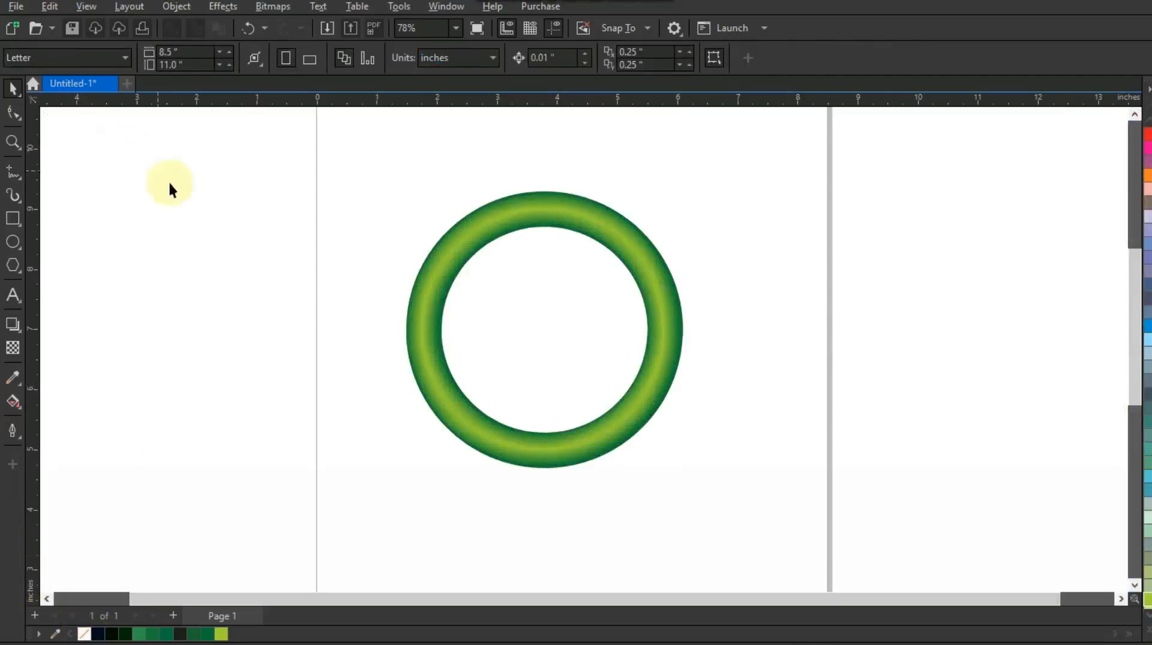
Draw a straight line from the ring's upper-right edge up to a point above its top-left
left_click(12, 173)
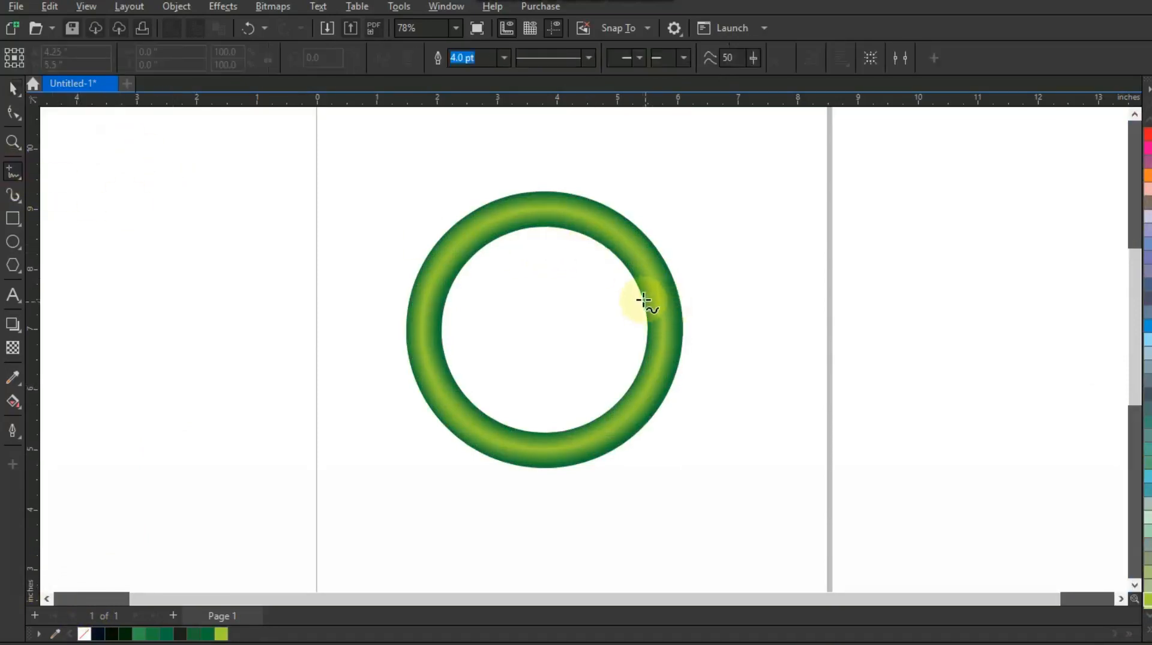
left_click(622, 260)
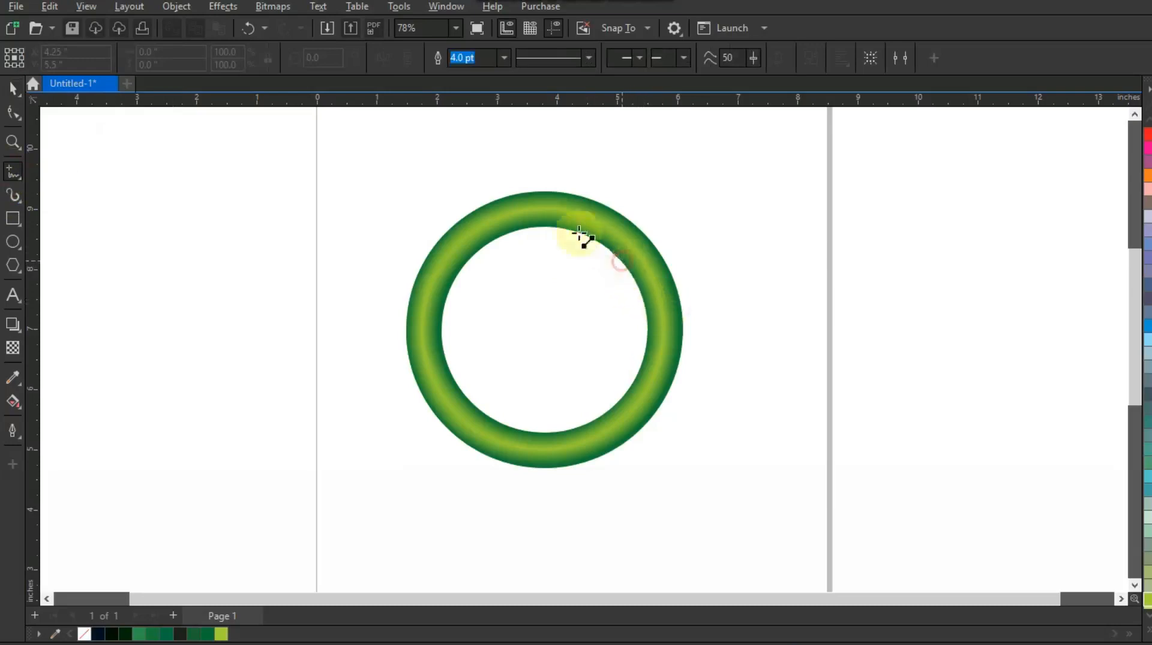
left_click(499, 157)
Convert the line to a curve and bend it into an S-shaped curve crossing the ring
left_click(13, 113)
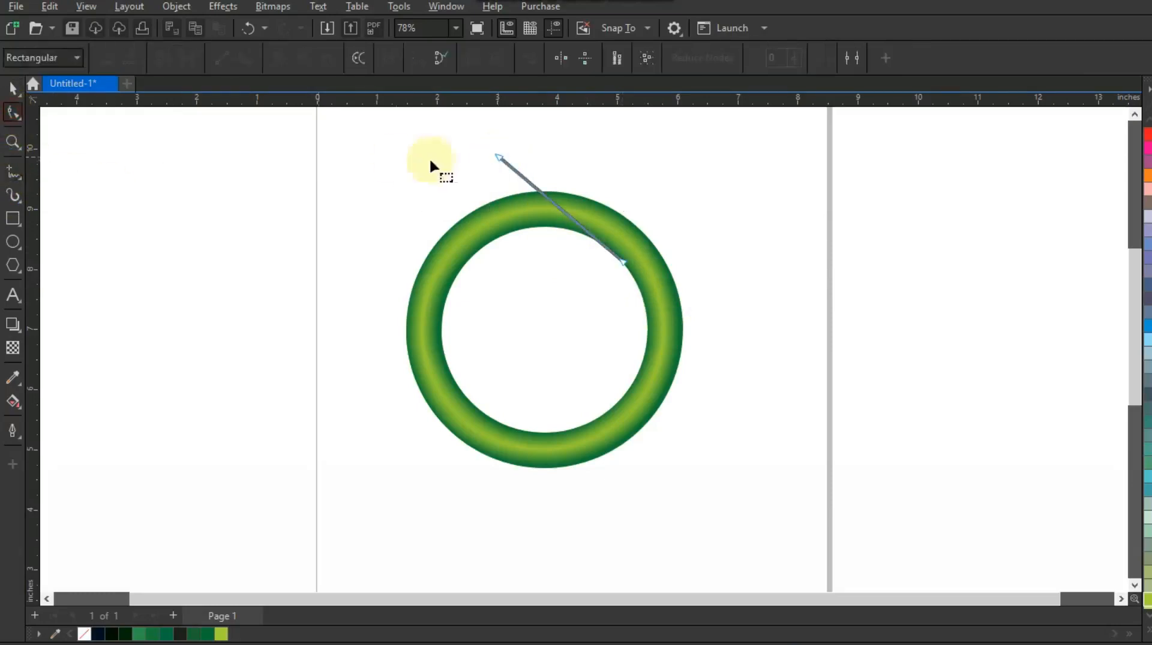
left_click_drag(567, 243, 646, 289)
left_click(244, 60)
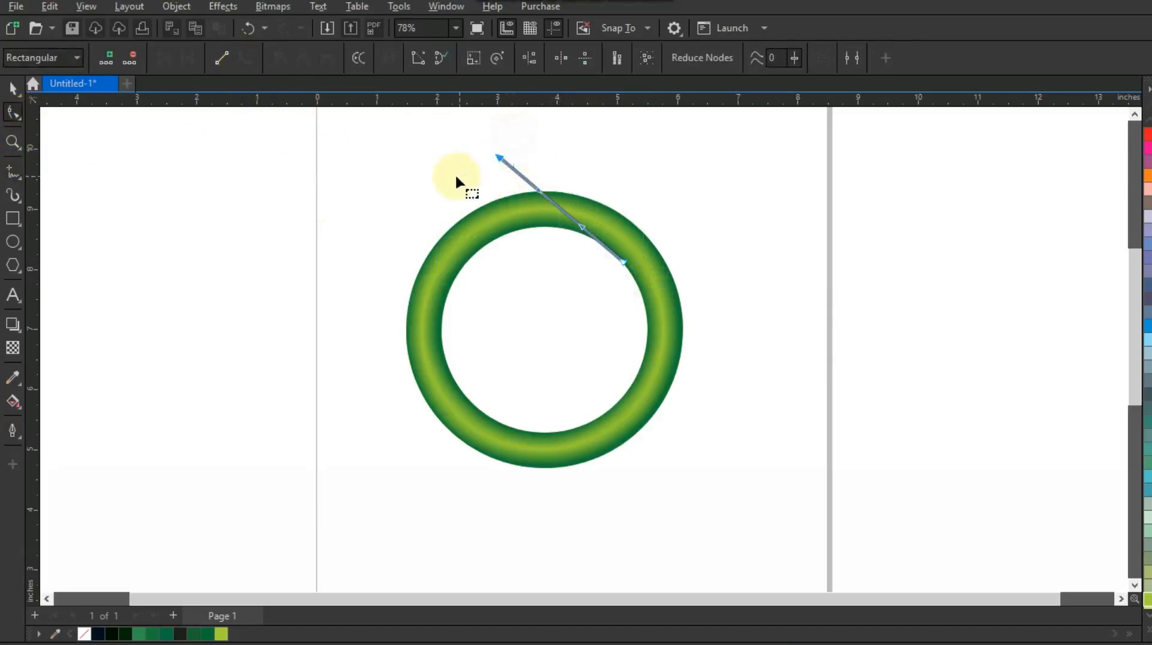
left_click_drag(583, 234, 551, 260)
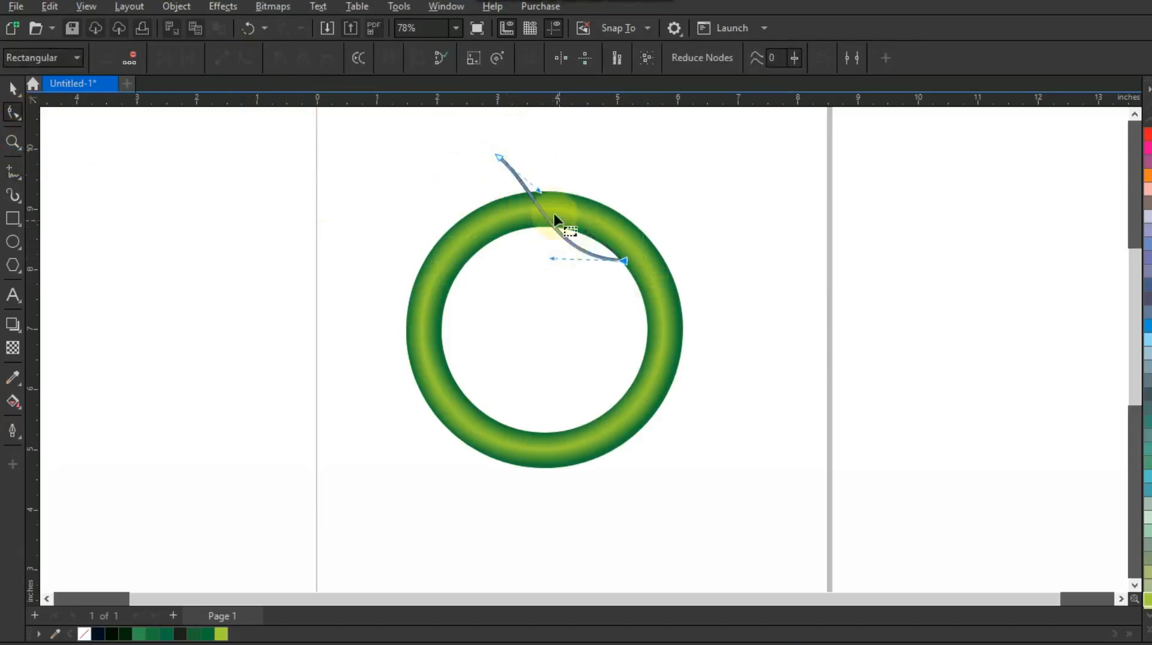
left_click_drag(539, 197, 560, 152)
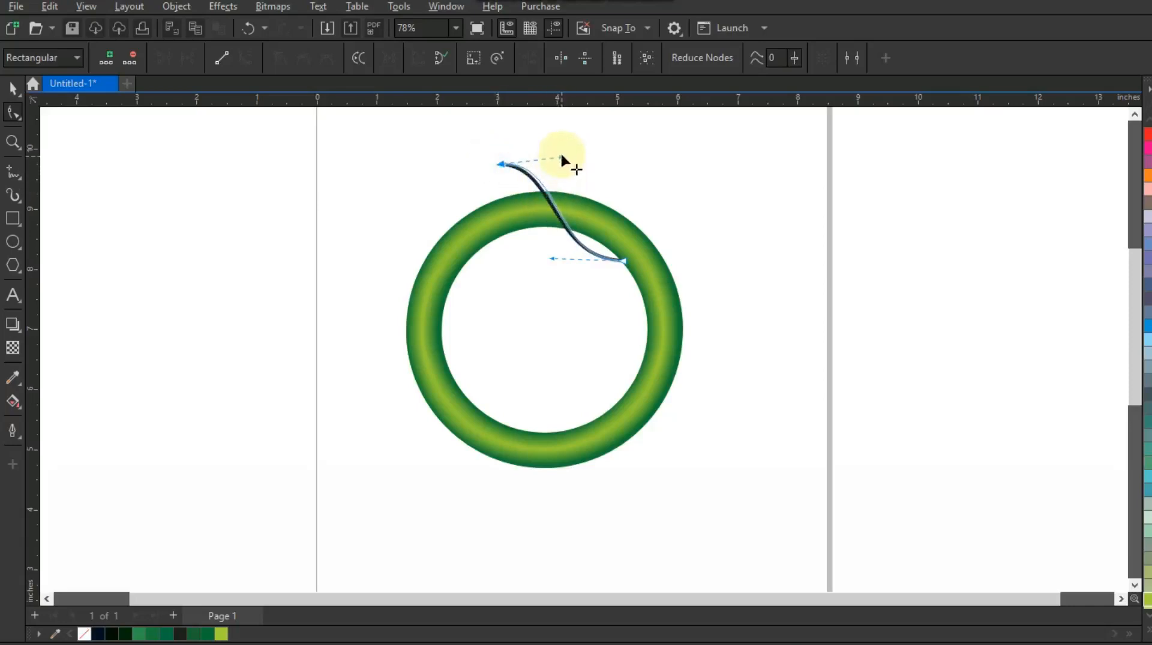
left_click_drag(549, 259, 540, 251)
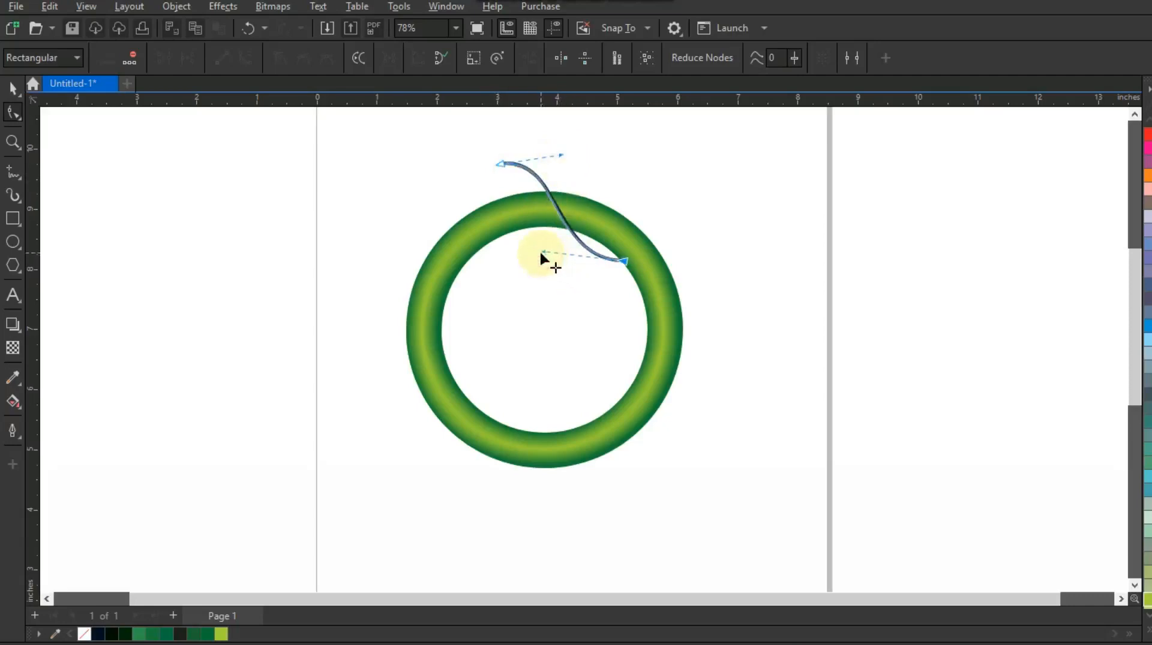
left_click_drag(561, 156, 570, 153)
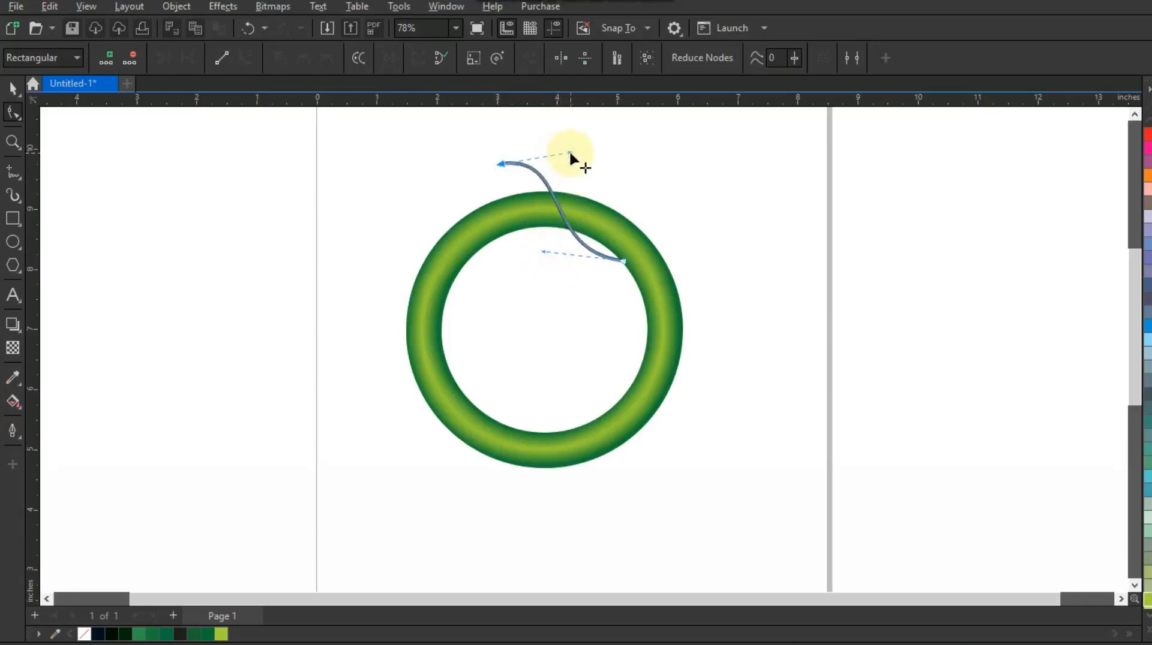
Draw a second straight line between the same two endpoints of the curve
left_click(12, 174)
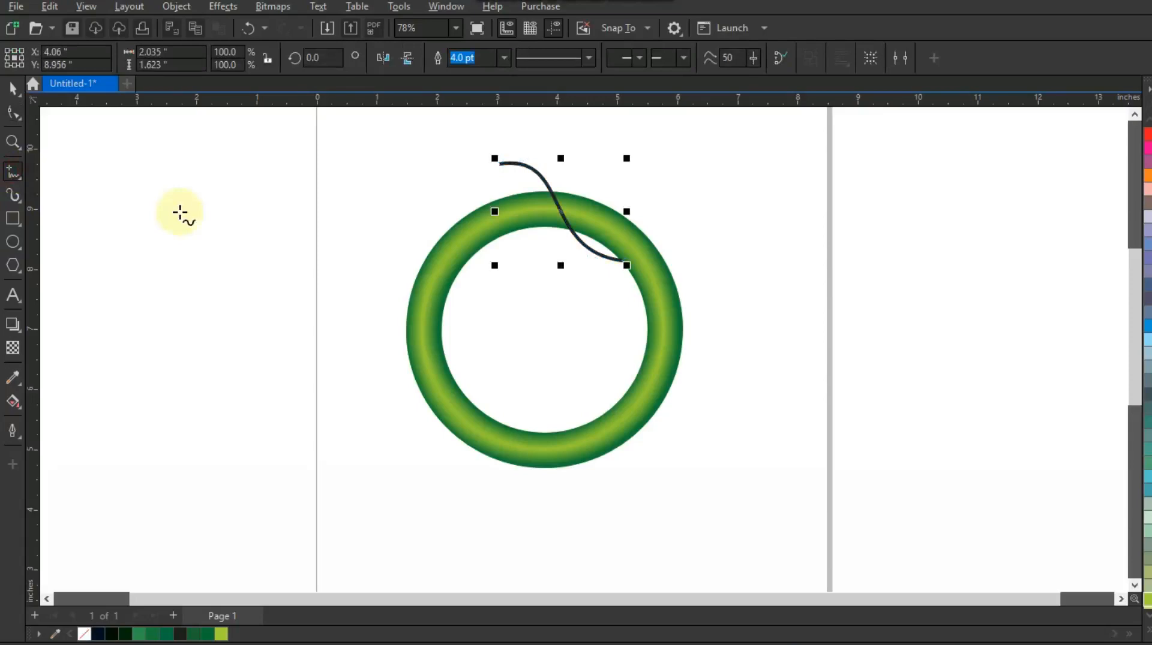
left_click(624, 262)
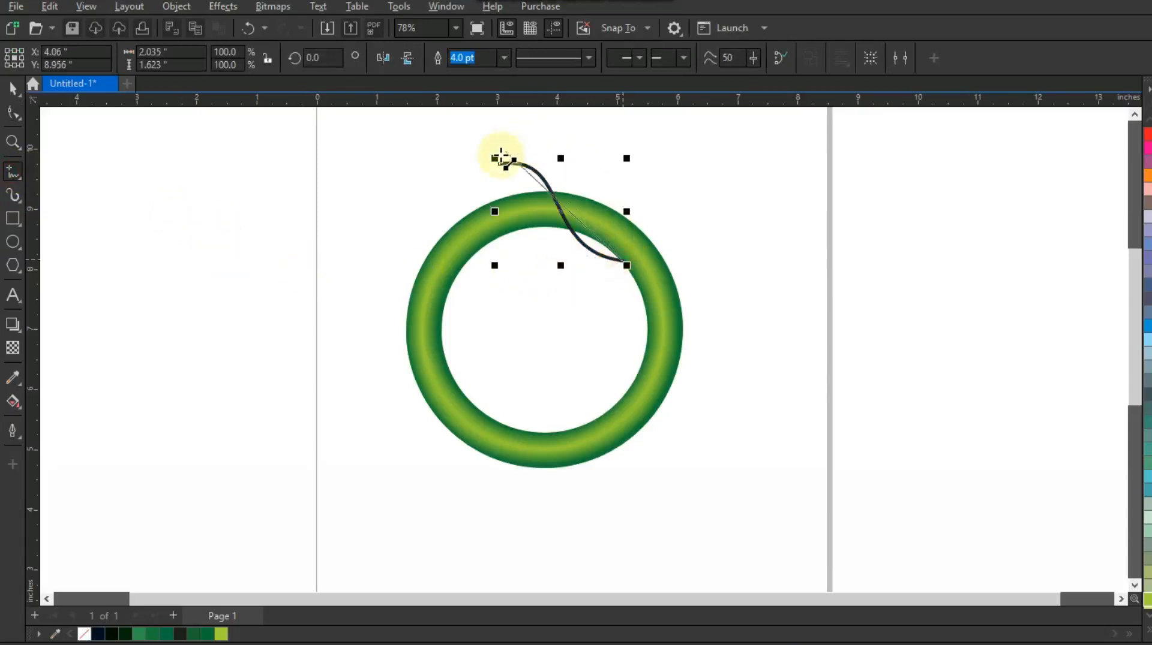
left_click(496, 160)
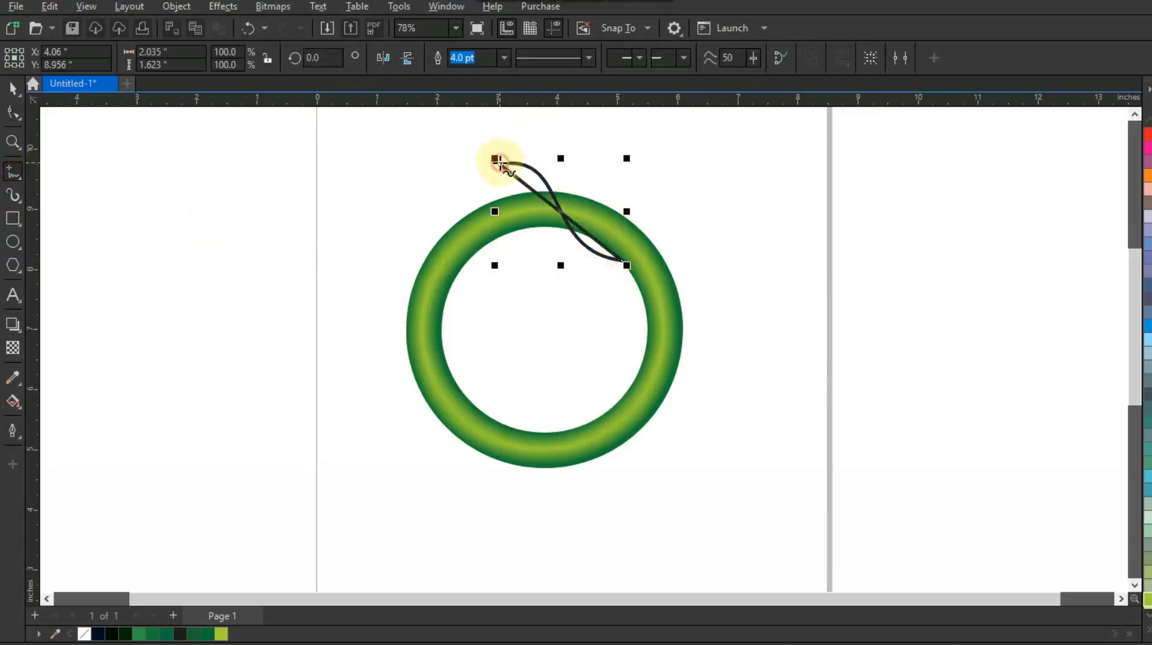
Convert the second line to a curve and bow it outward so the two curves form a leaf shape
left_click(12, 112)
left_click_drag(618, 271, 619, 273)
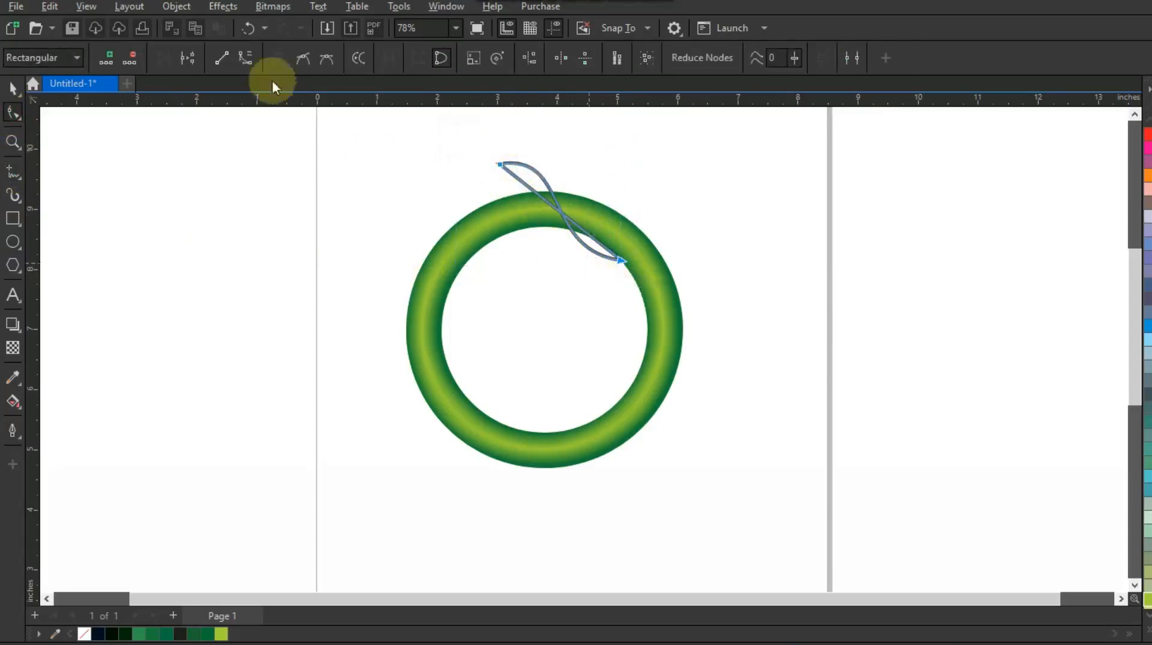
left_click(246, 58)
left_click_drag(540, 200, 571, 162)
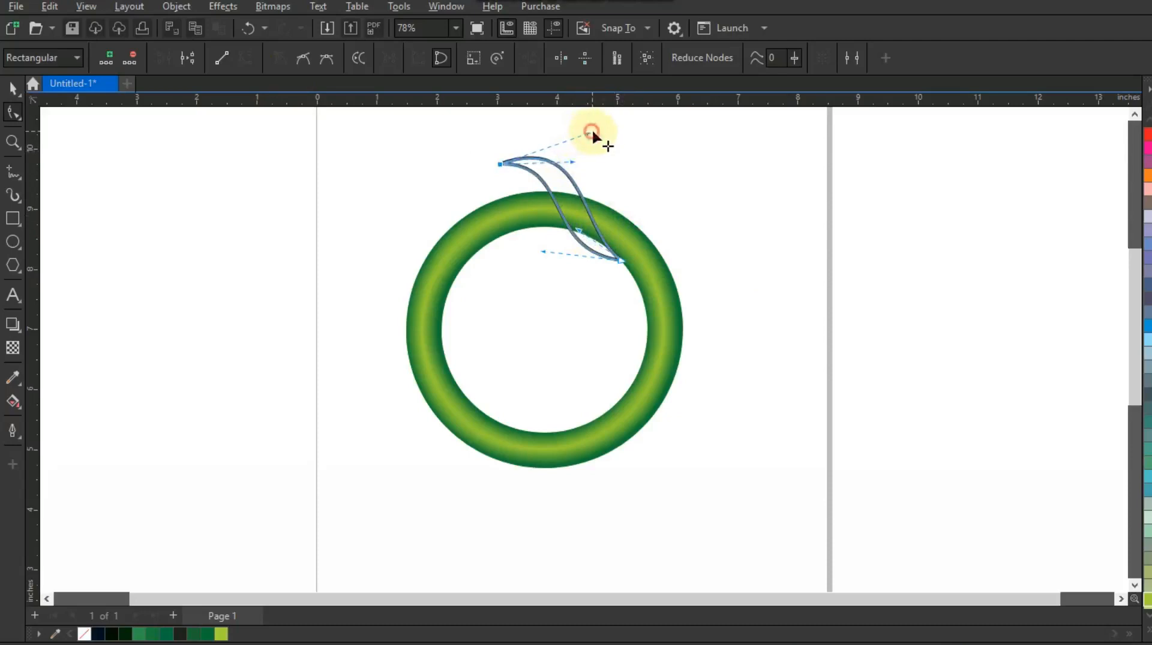
left_click(574, 229)
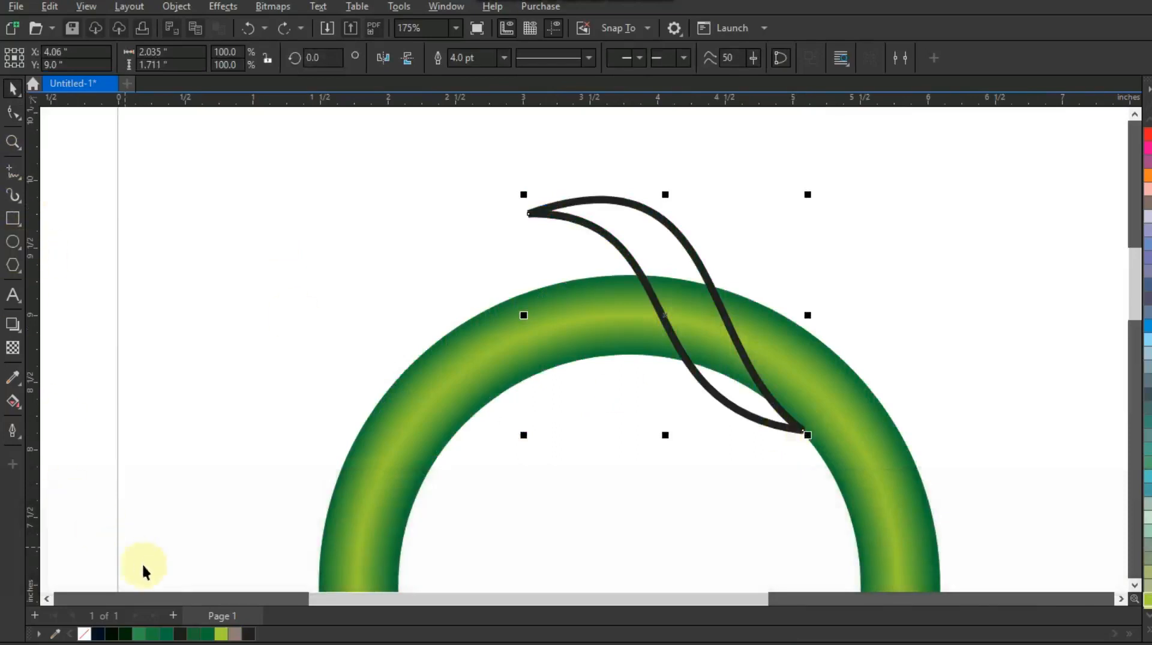
Fill the leaf with a dark-green to yellow-green linear gradient and adjust the gradient midpoint
left_click(207, 635)
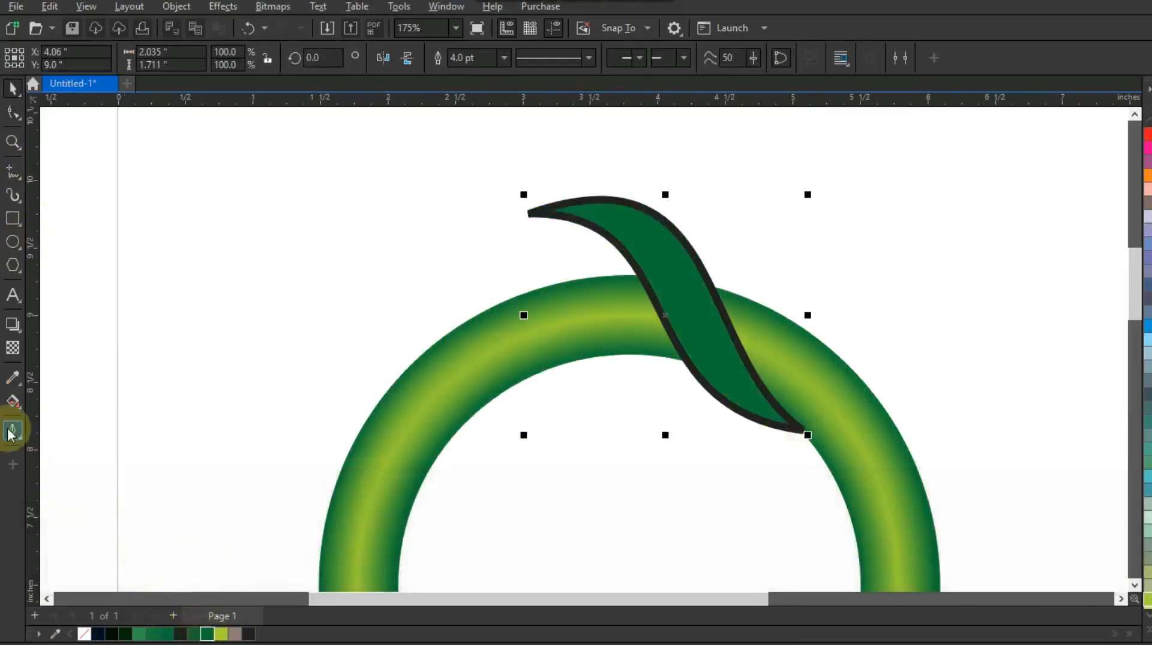
left_click(12, 402)
left_click_drag(696, 338, 631, 235)
left_click(207, 634)
left_click_drag(221, 634, 610, 216)
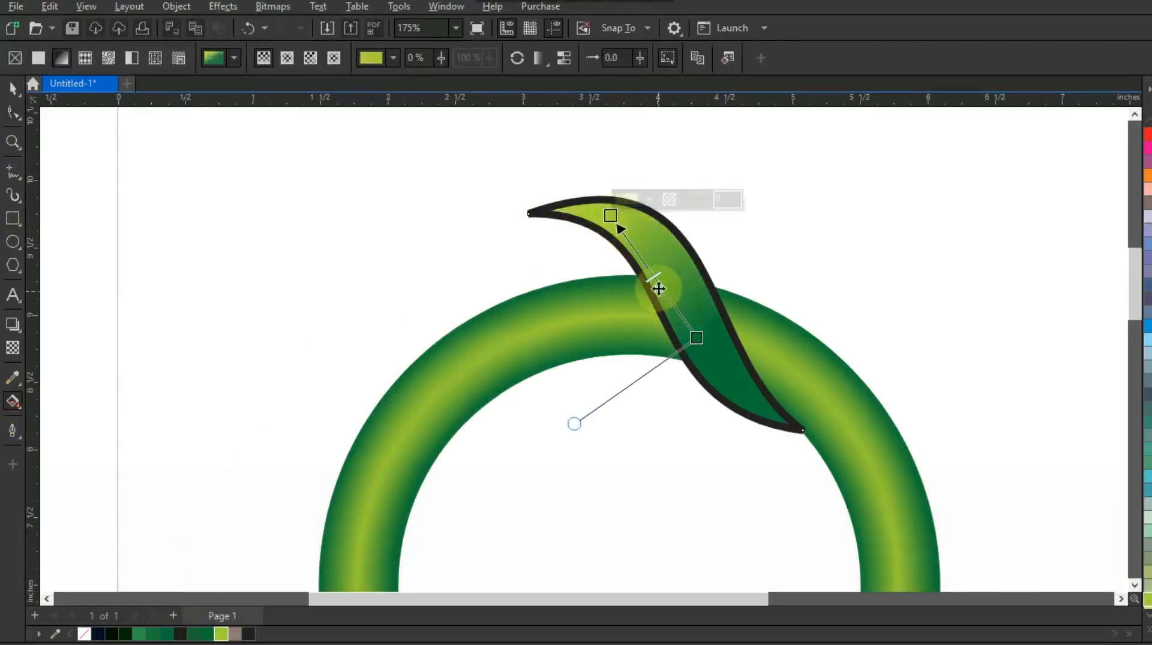
left_click_drag(654, 277, 648, 267)
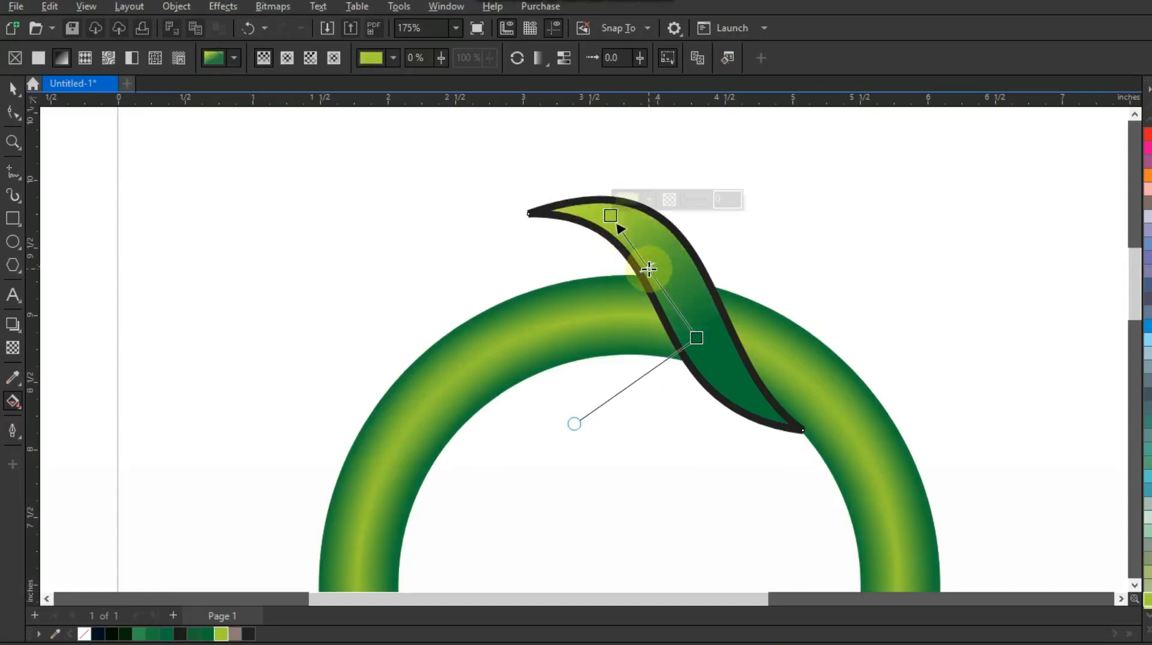
Draw an ellipse about 1.2 inches wide over the leaf's upper-left tip, touching the ring
left_click(12, 242)
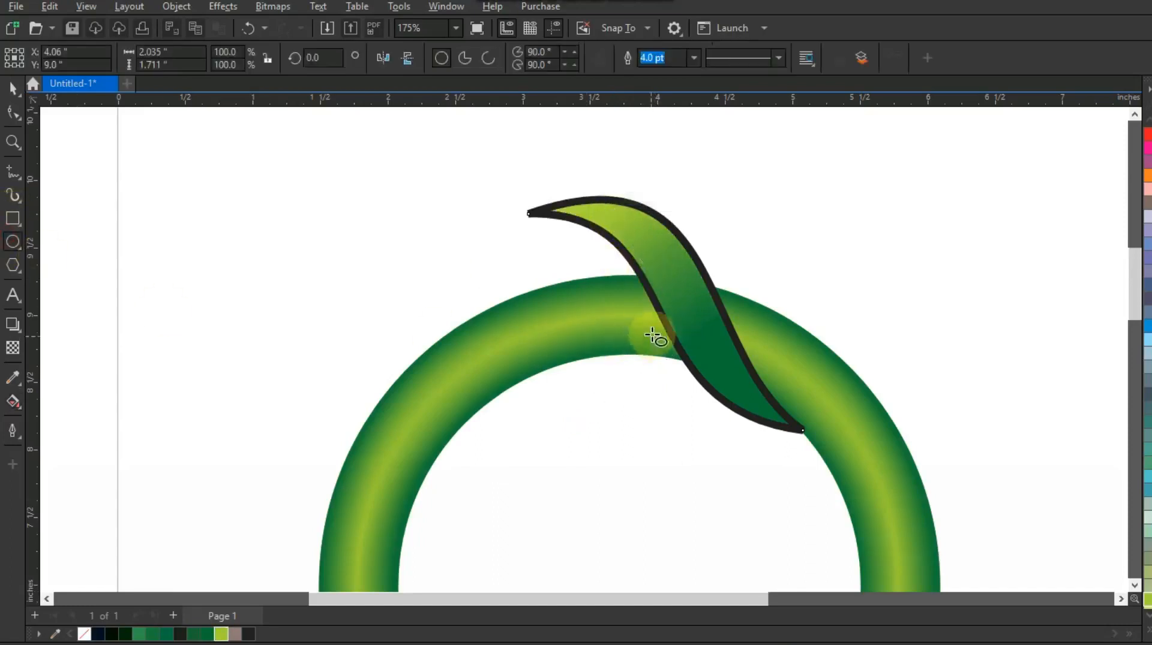
left_click_drag(675, 340, 509, 192)
left_click_drag(512, 192, 509, 191)
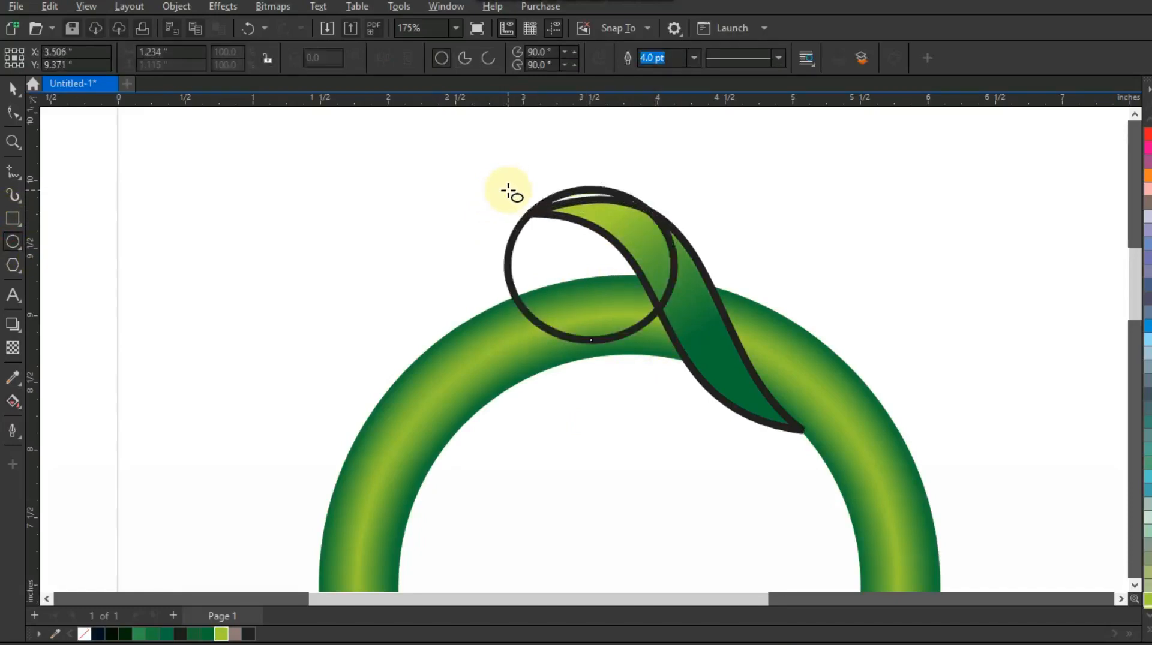
Smart Fill the area between the ellipse, leaf and ring, then delete the helper ellipse
left_click(19, 415)
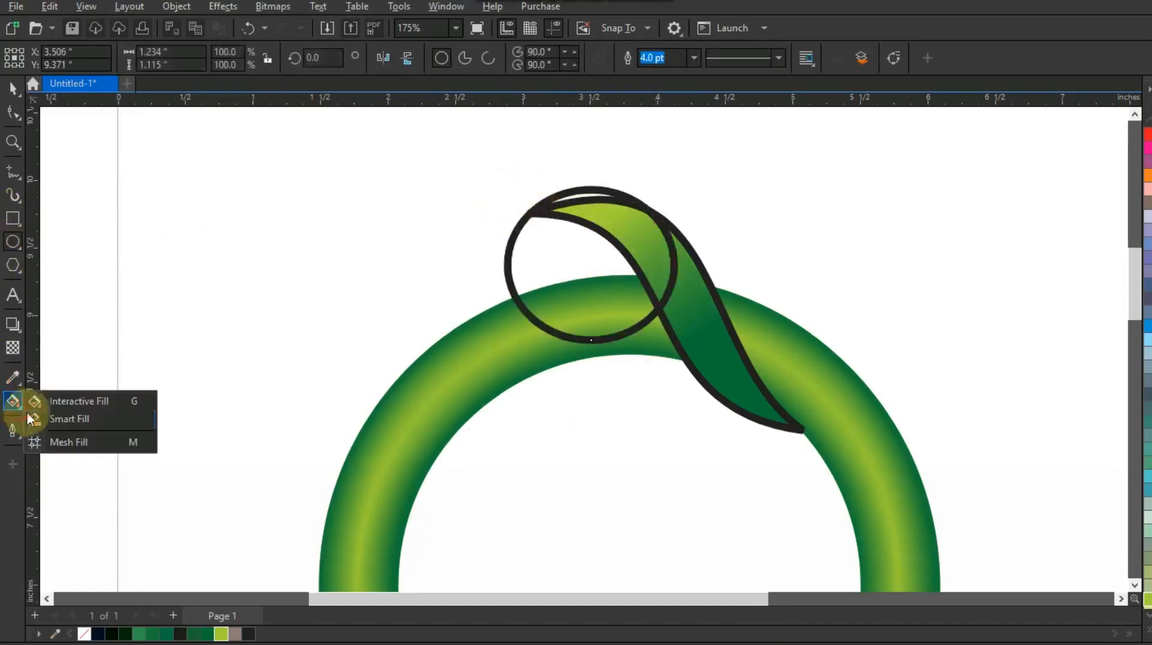
left_click(42, 417)
left_click(588, 247)
left_click(13, 88)
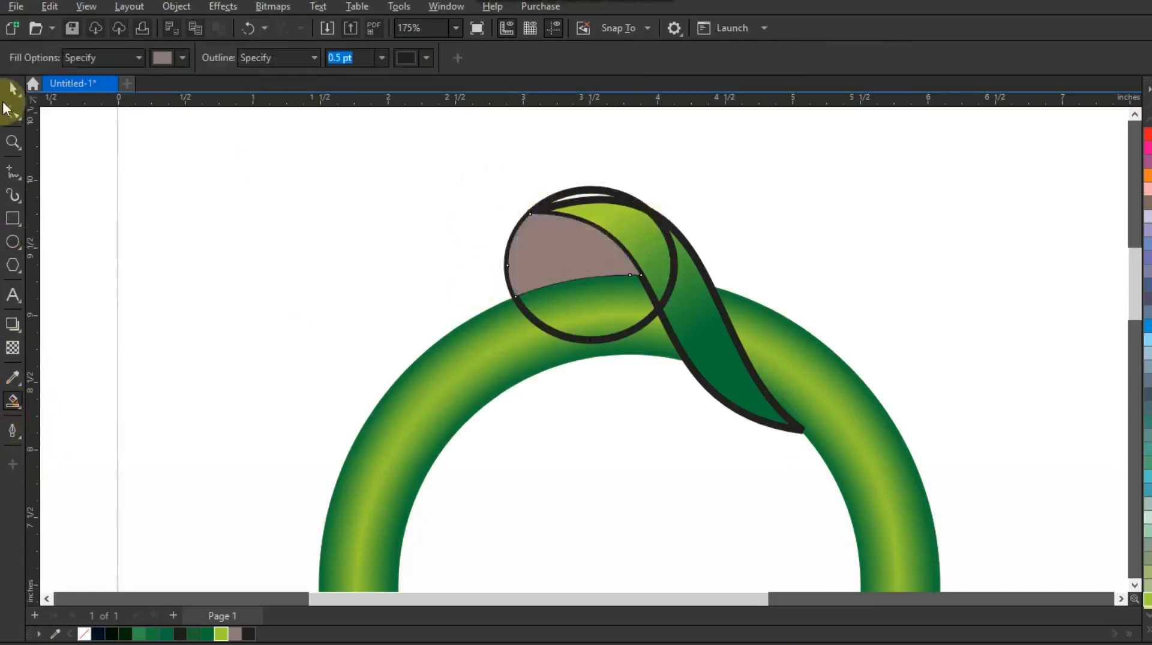
left_click(601, 334)
key("Delete")
Fill the new fold piece with a dark-green to yellow-green linear gradient
left_click(570, 247)
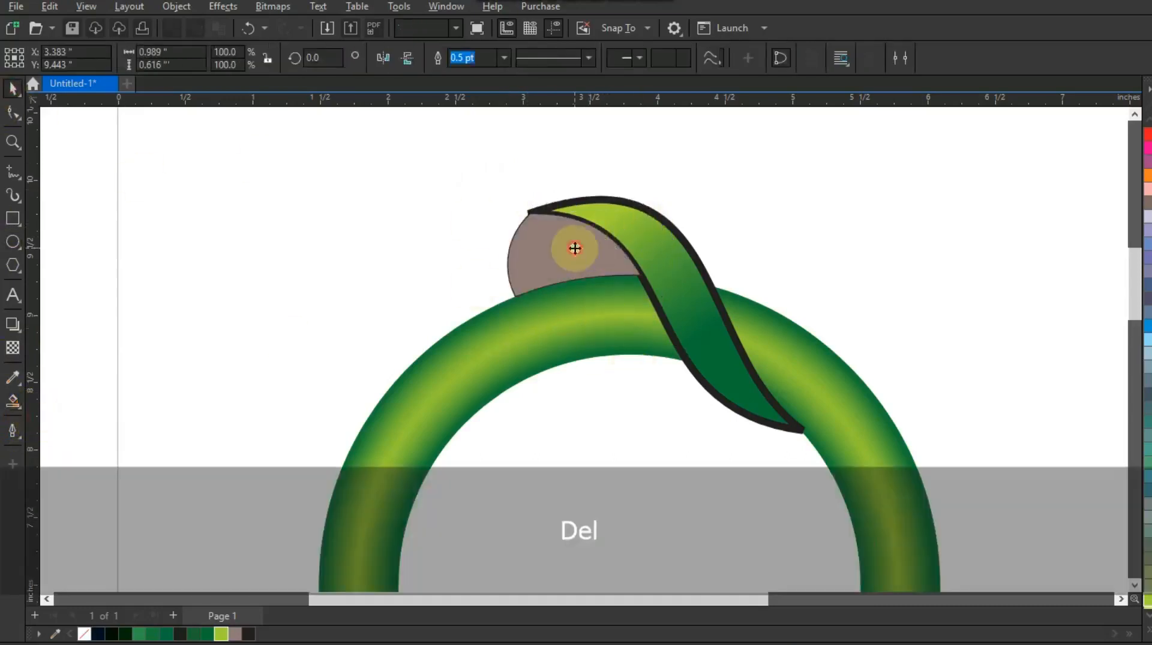
left_click(206, 634)
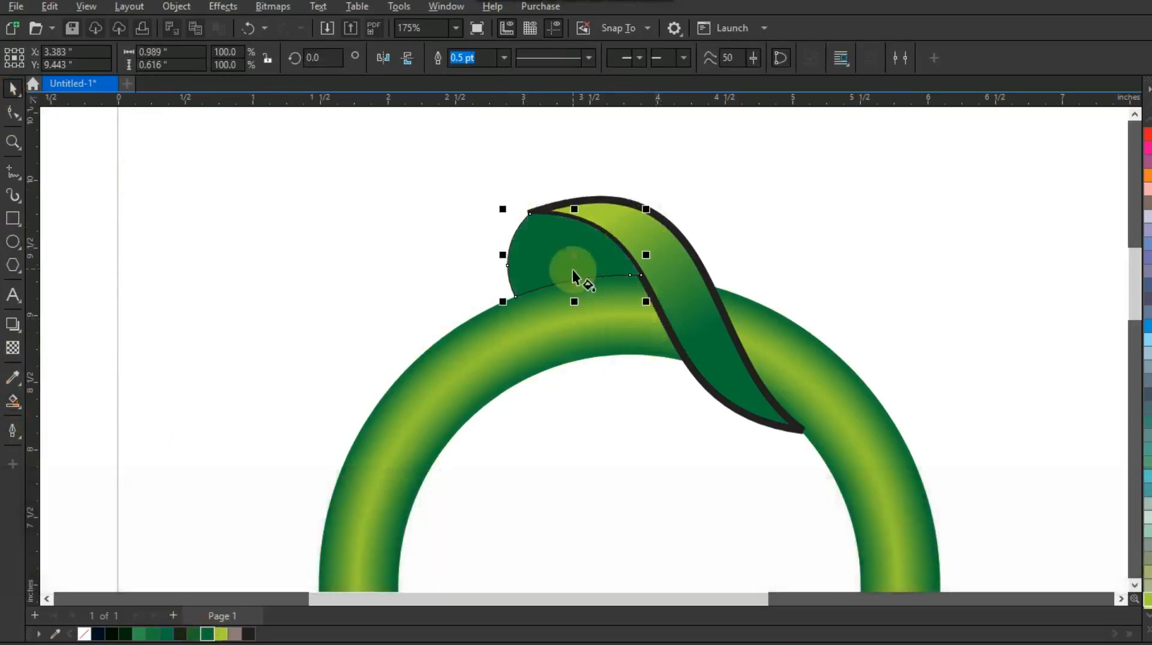
key("g")
left_click_drag(580, 277, 497, 226)
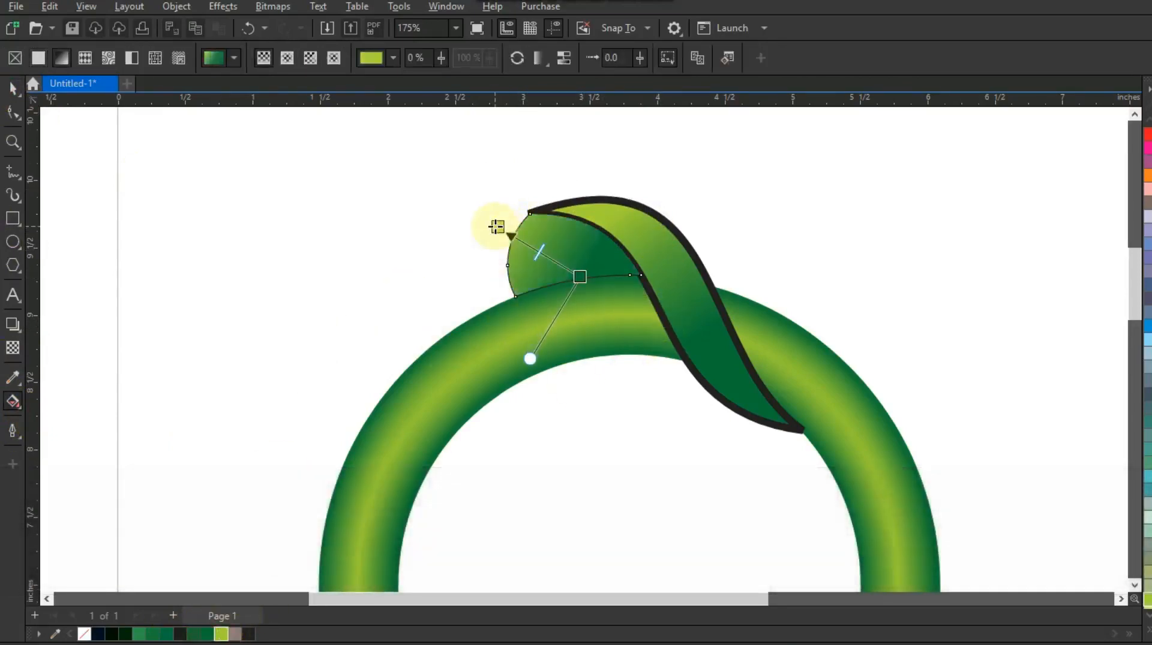
Select the leaf and the fold piece together and remove their outlines
left_click(13, 91)
left_click(656, 216, "shift")
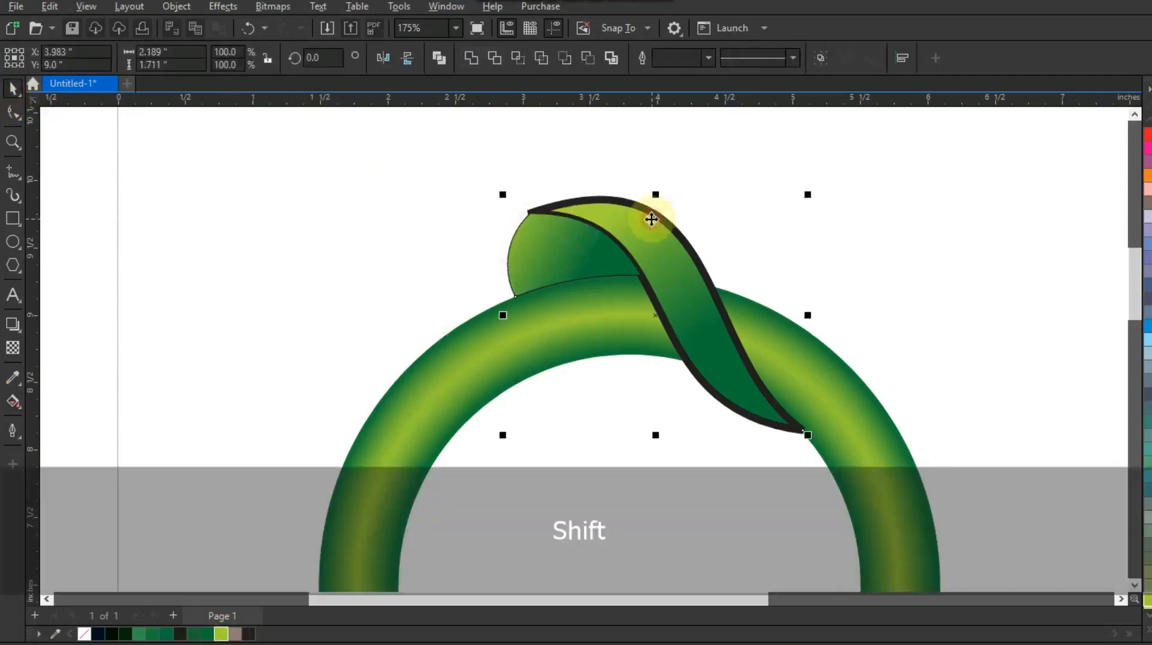
right_click(85, 634)
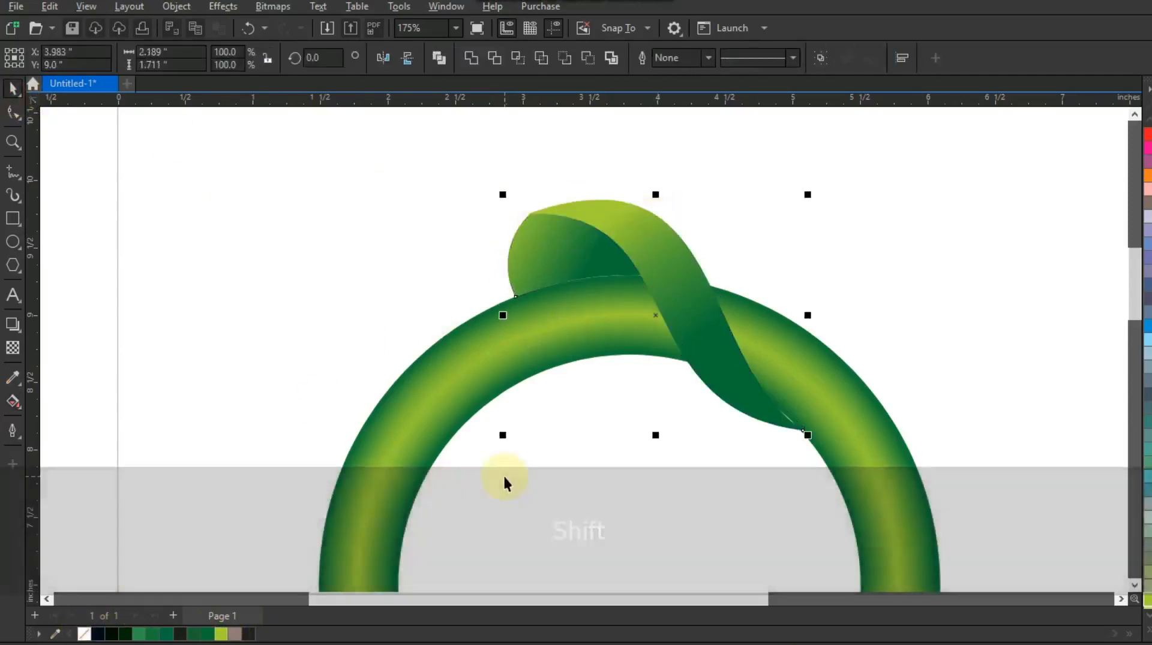
scroll(504, 478, "down", 3)
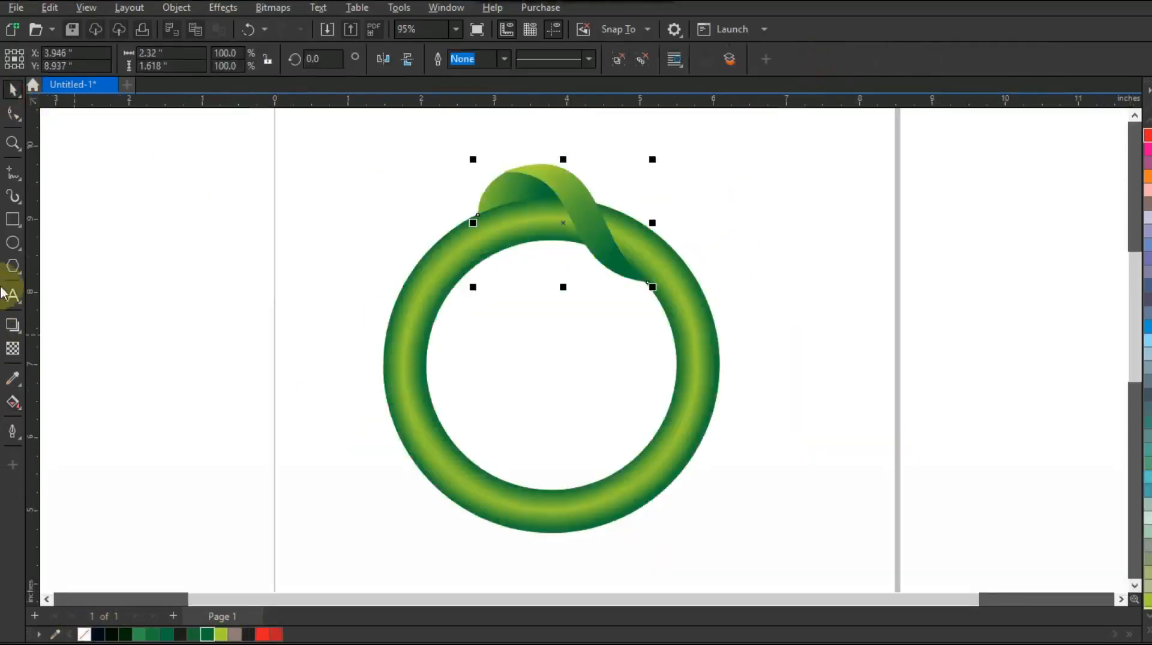
Draw a small circle about 0.2 inches wide, fill it red and remove its outline
left_click(13, 243)
left_click_drag(103, 274, 112, 281)
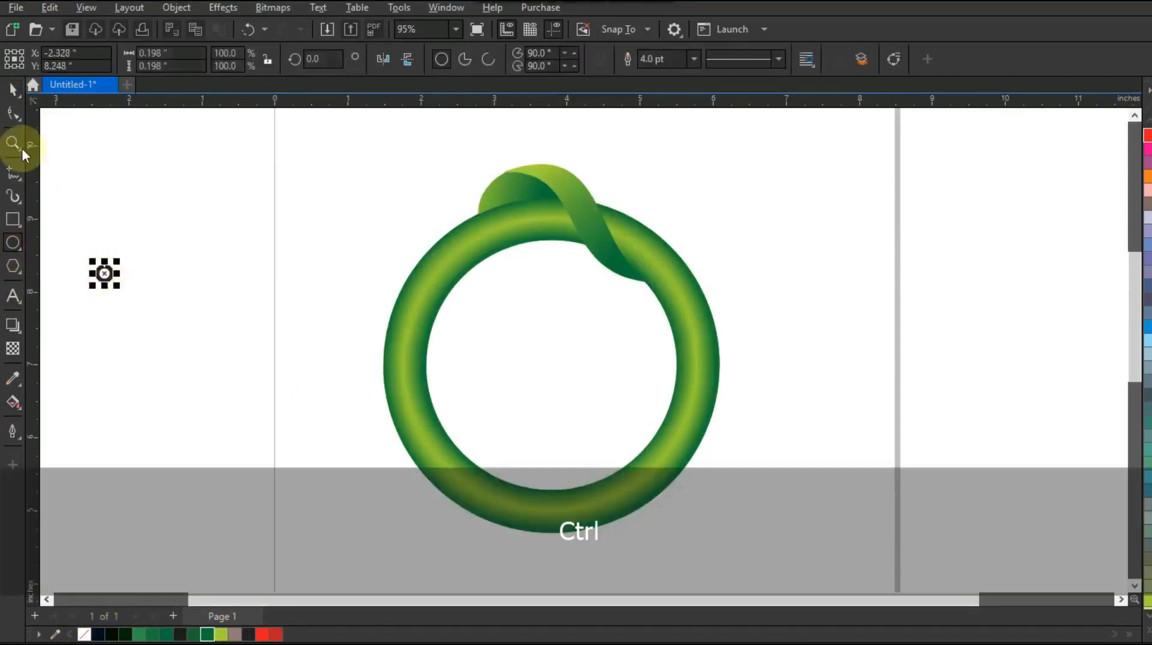
left_click(13, 92)
left_click(265, 635)
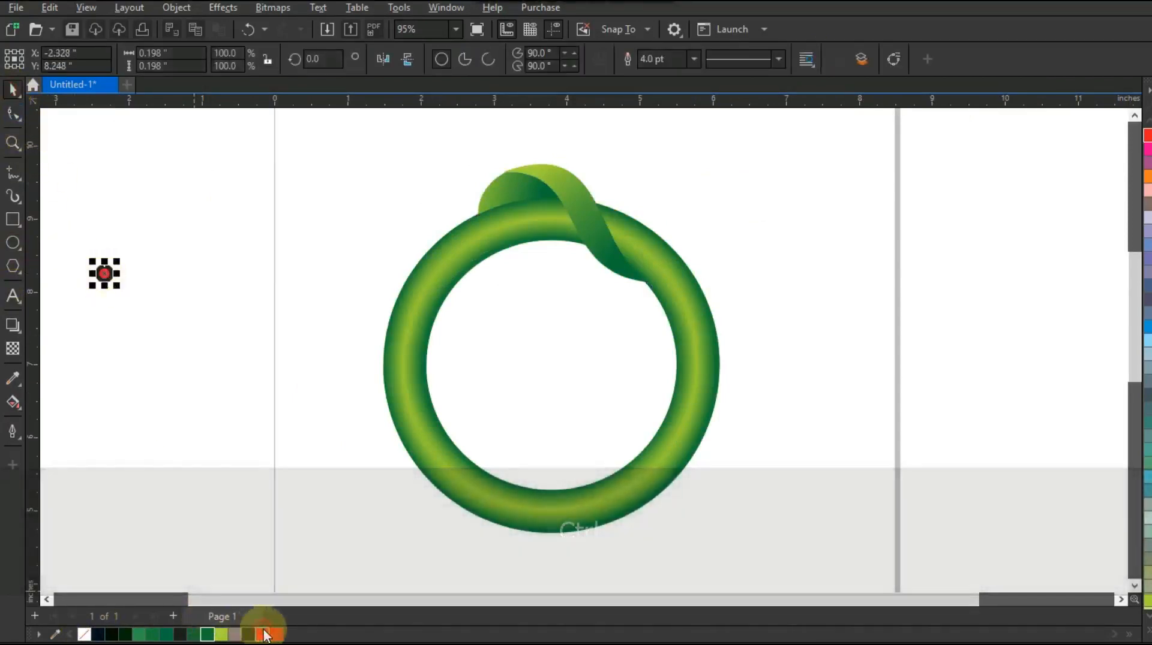
right_click(84, 634)
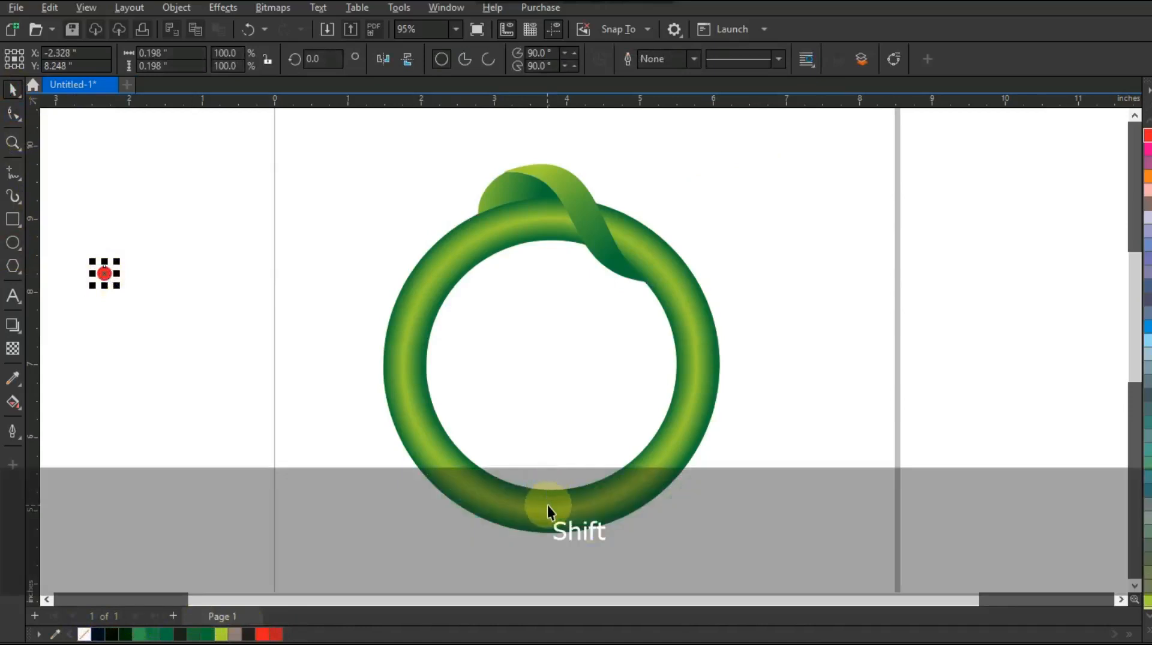
Align the red circle to the centre of the ring, both horizontally and vertically
left_click(547, 505, "shift")
key("c")
key("e")
Select the leaf pieces, move their rotation centre onto the red dot, and rotate copies around the ring
left_click(261, 305)
left_click_drag(442, 142, 674, 303)
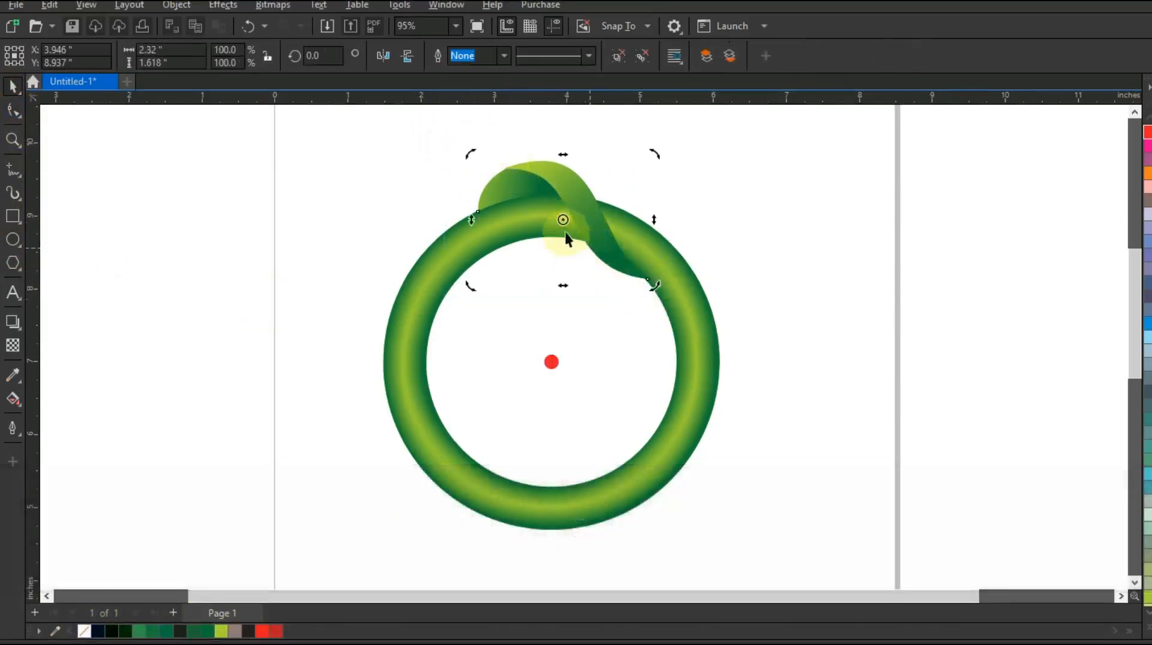
left_click_drag(564, 221, 559, 337)
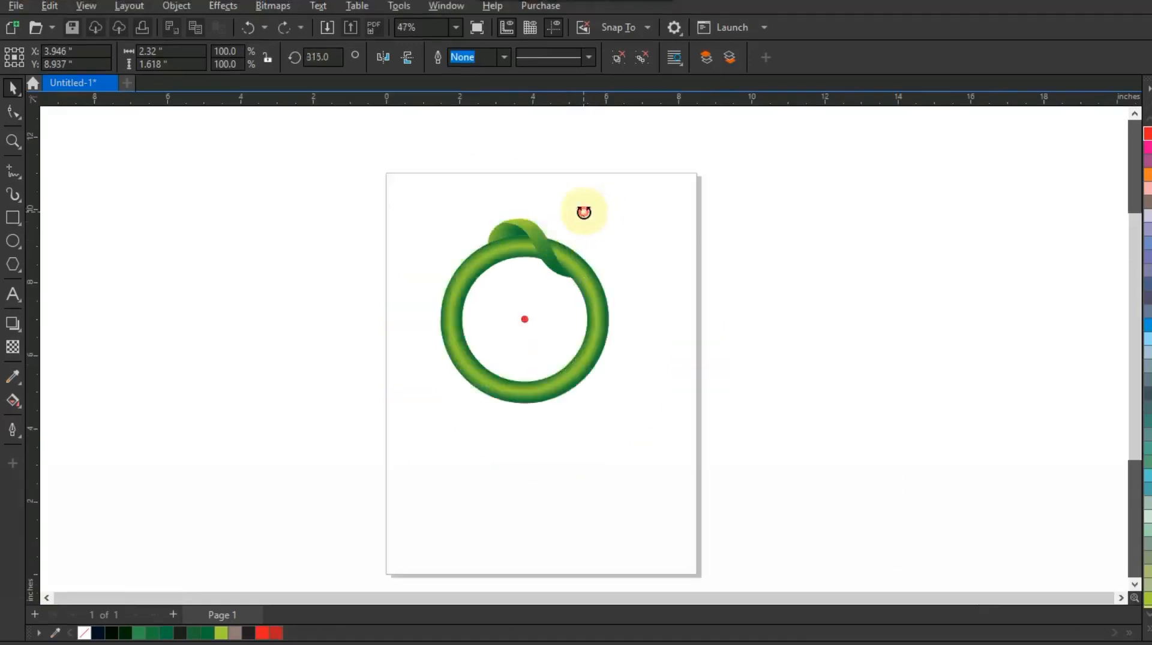
left_click_drag(583, 212, 443, 327)
Delete the red centre circle
left_click(610, 448)
key("Delete")
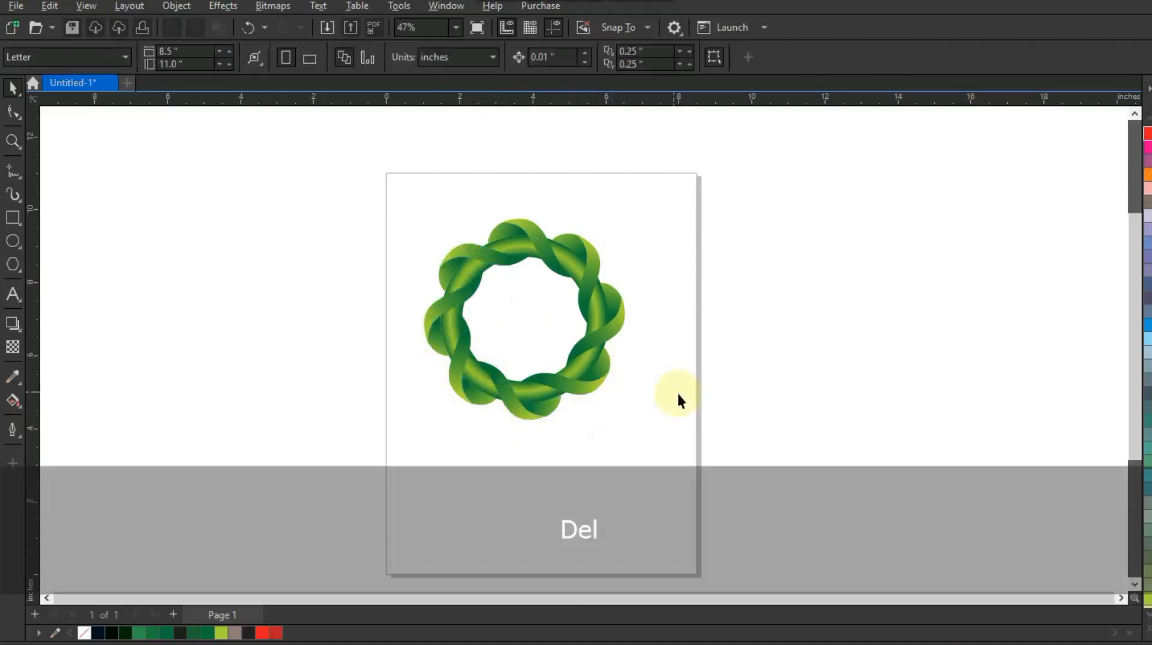
Zoom in on the finished wreath and view it in full-screen preview
left_click(12, 141)
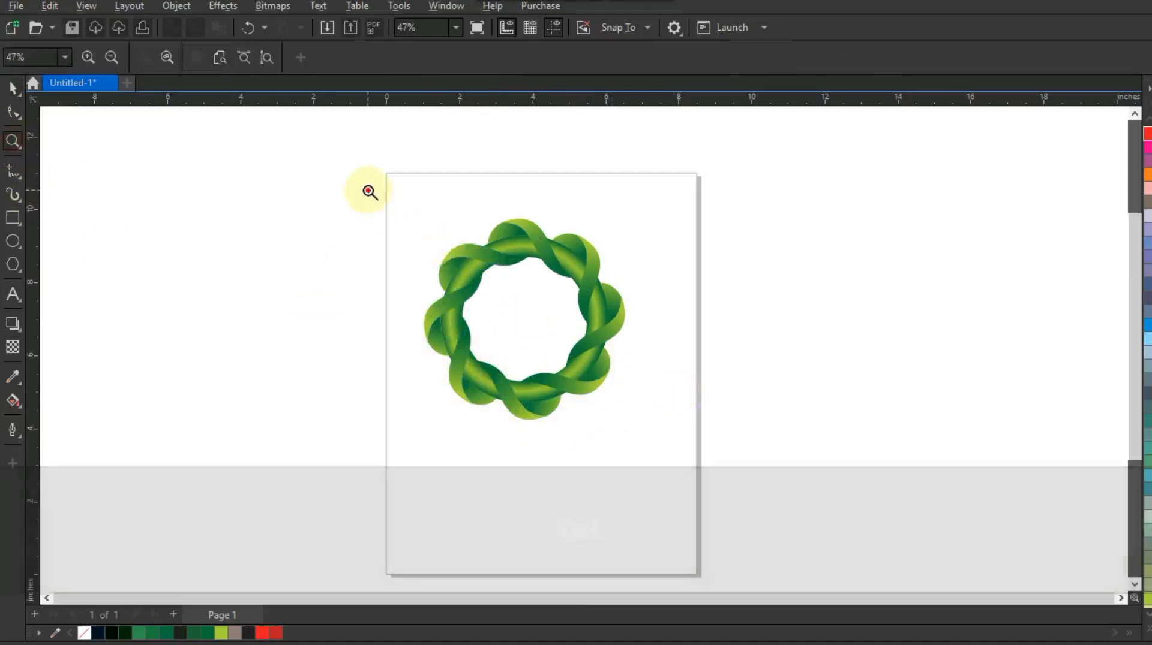
left_click_drag(368, 191, 681, 453)
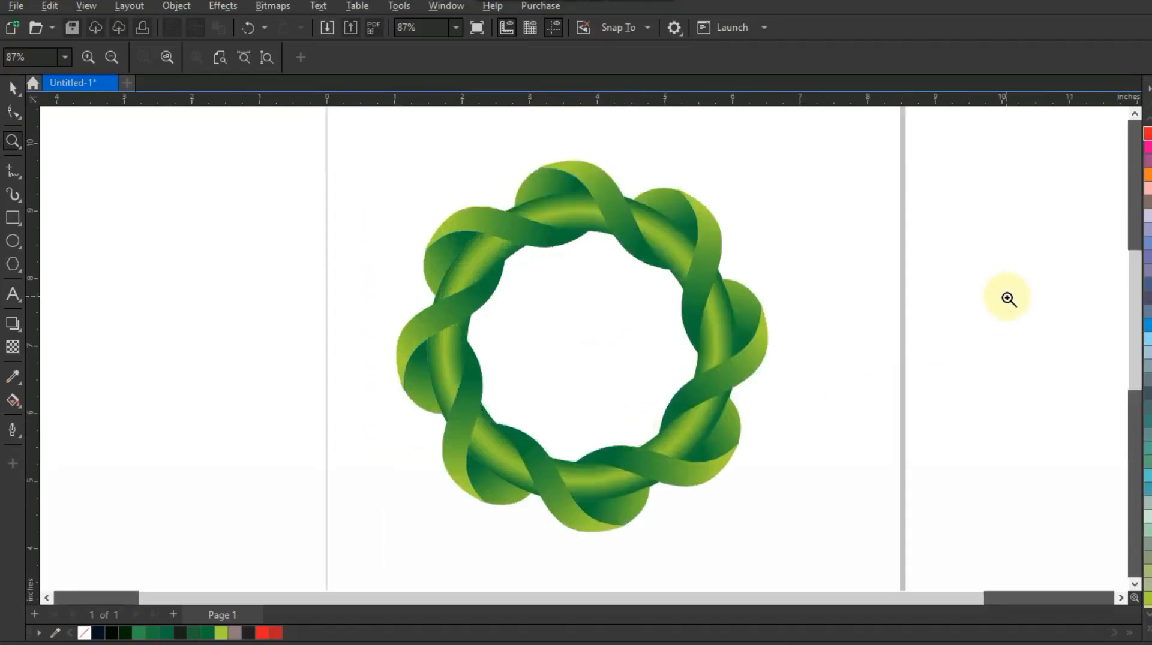
key("F9")
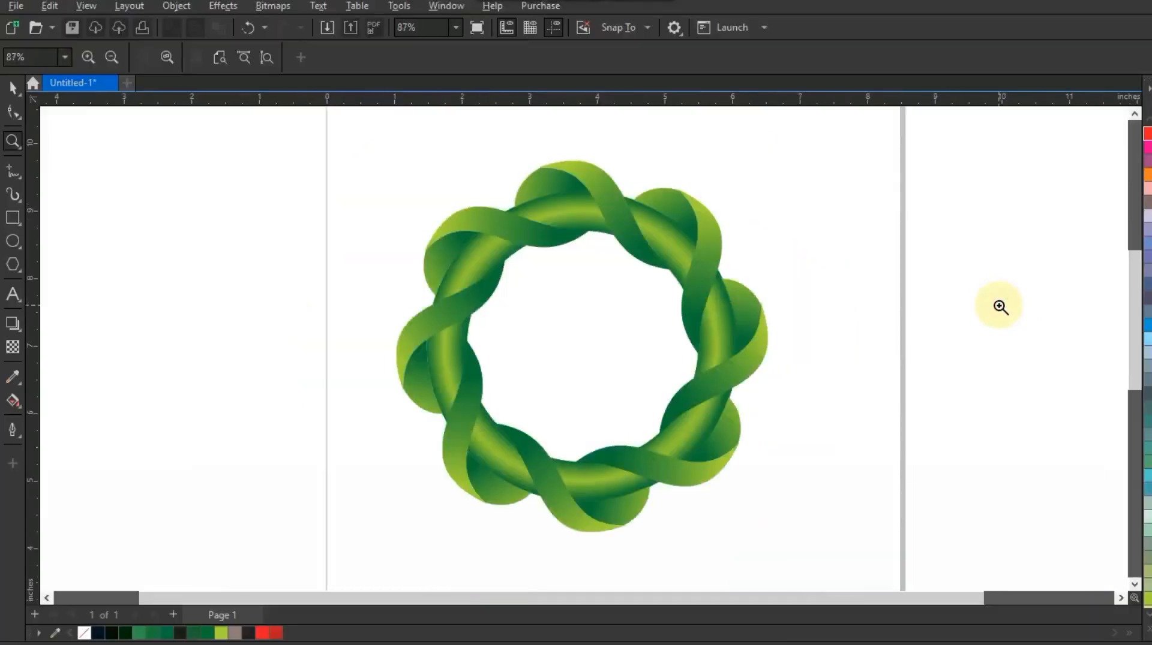
right_click(764, 275)
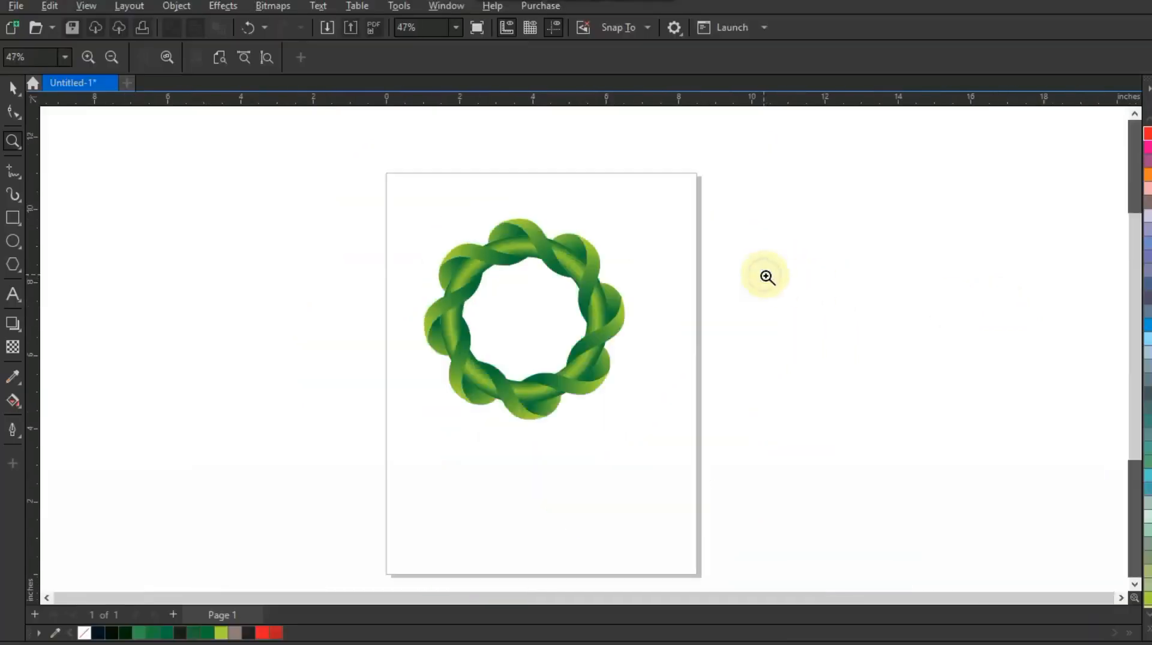